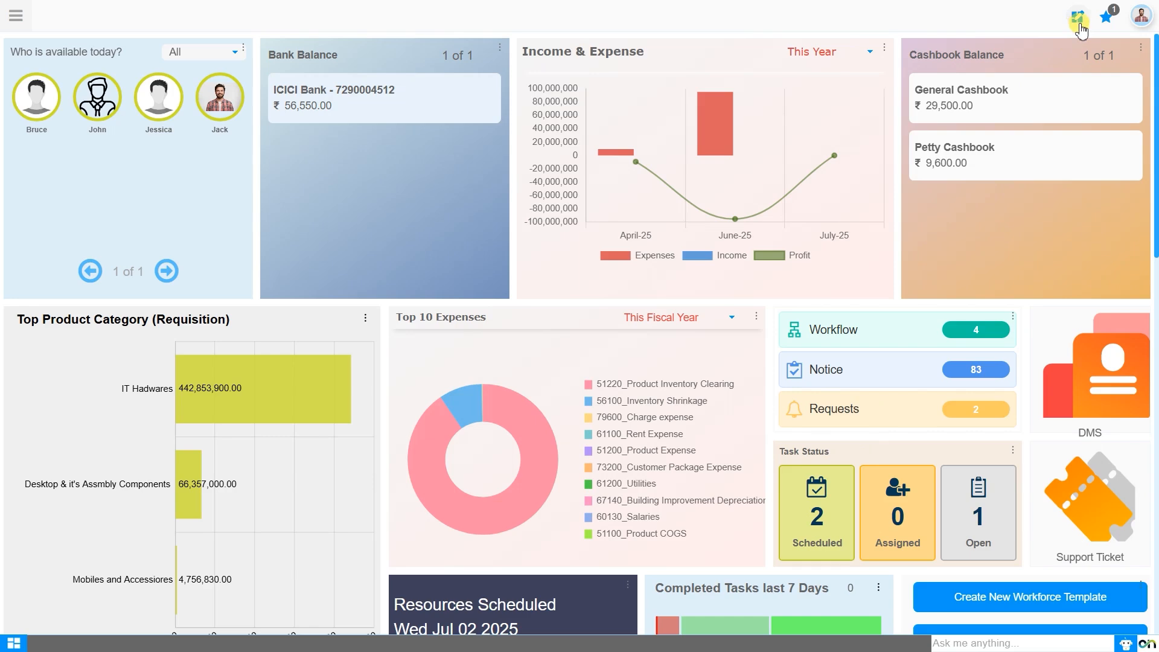
# Open the Mosaic widget library on the home dashboard to view the available widgets, and close it again.
pyautogui.click(1079, 27)
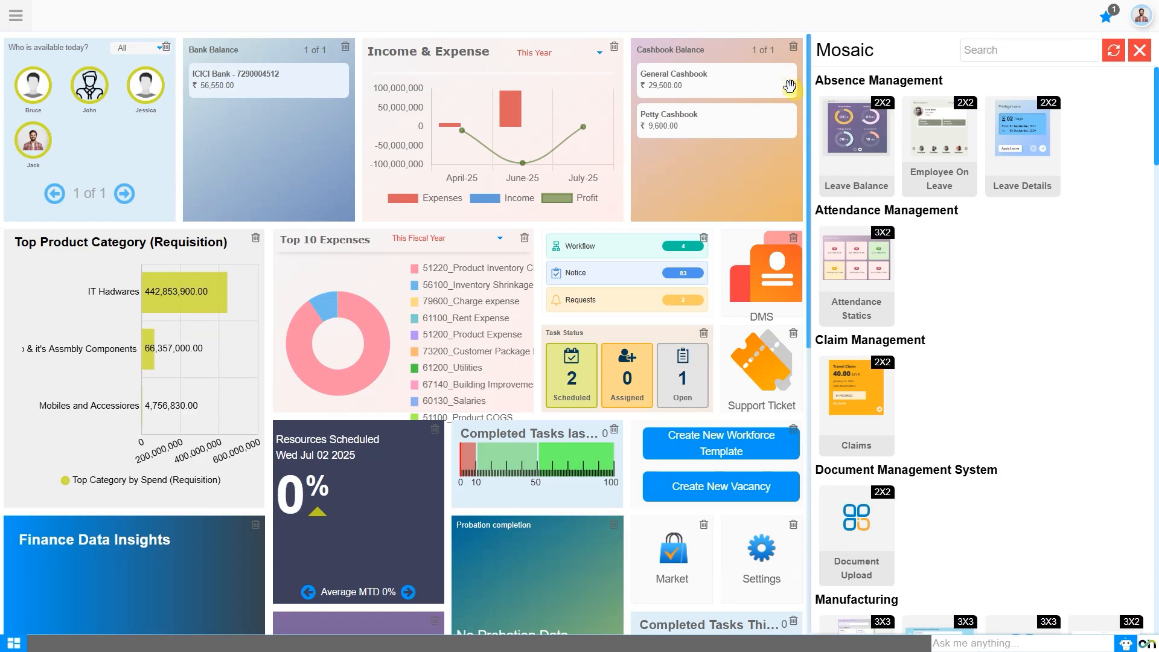
pyautogui.moveTo(746, 65)
pyautogui.mouseDown()
pyautogui.moveTo(474, 54)
pyautogui.moveTo(759, 58)
pyautogui.mouseUp()
pyautogui.click(1149, 58)
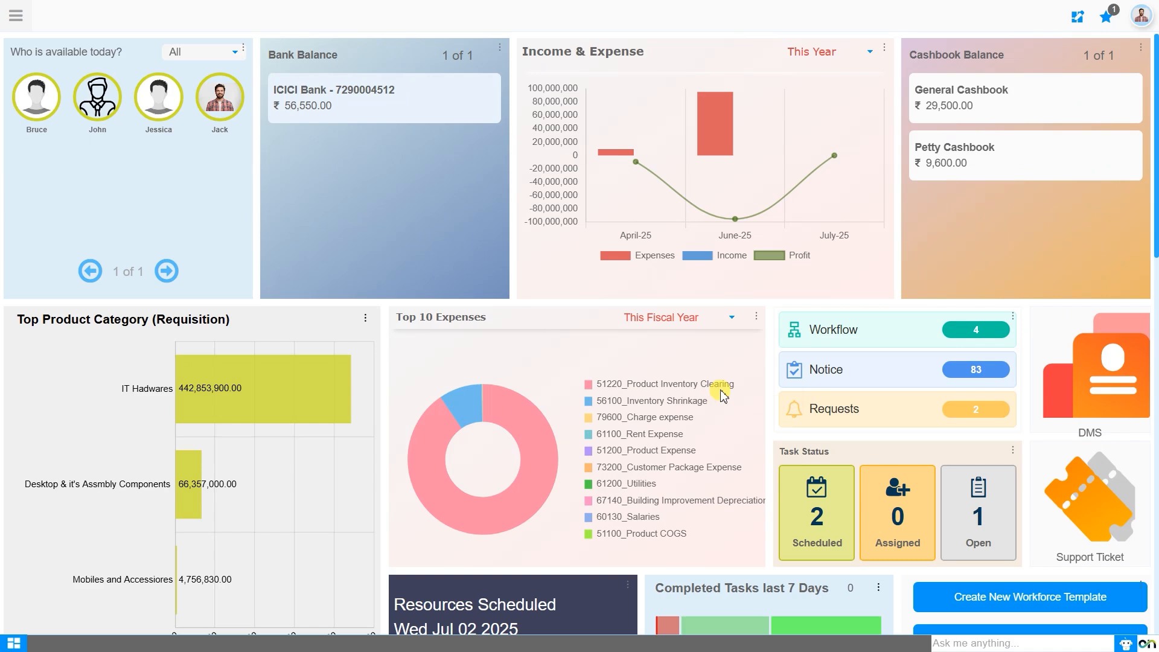
# Search the application menu for "vendo" to locate the Vendor RMA window.
pyautogui.click(30, 28)
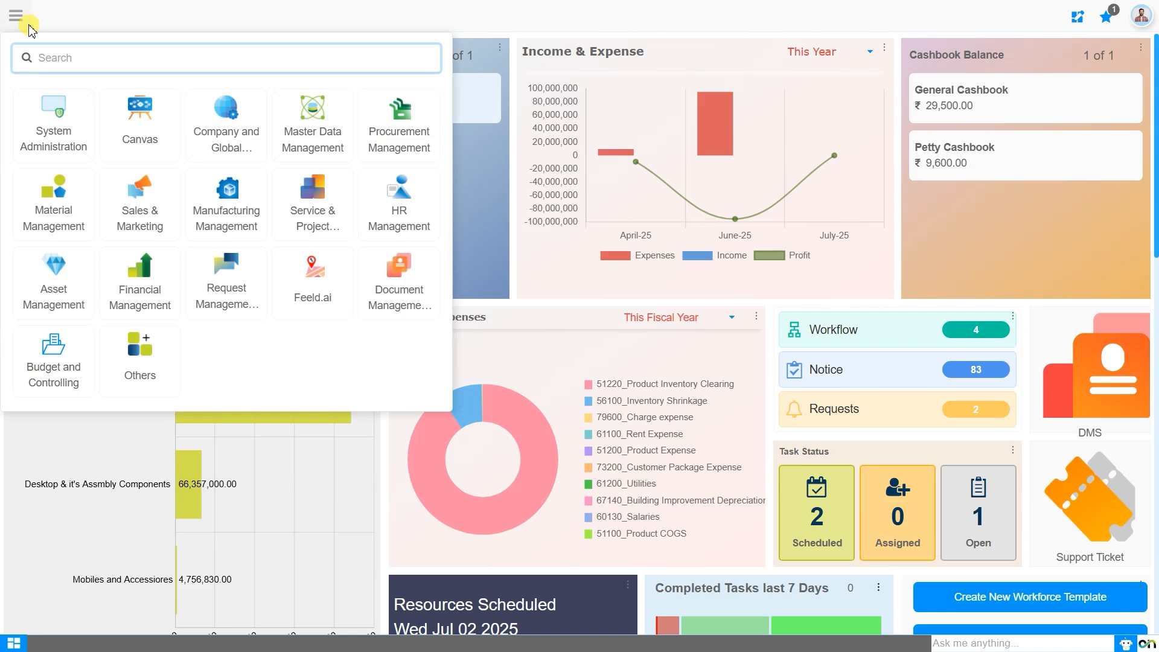
pyautogui.write('vendo')
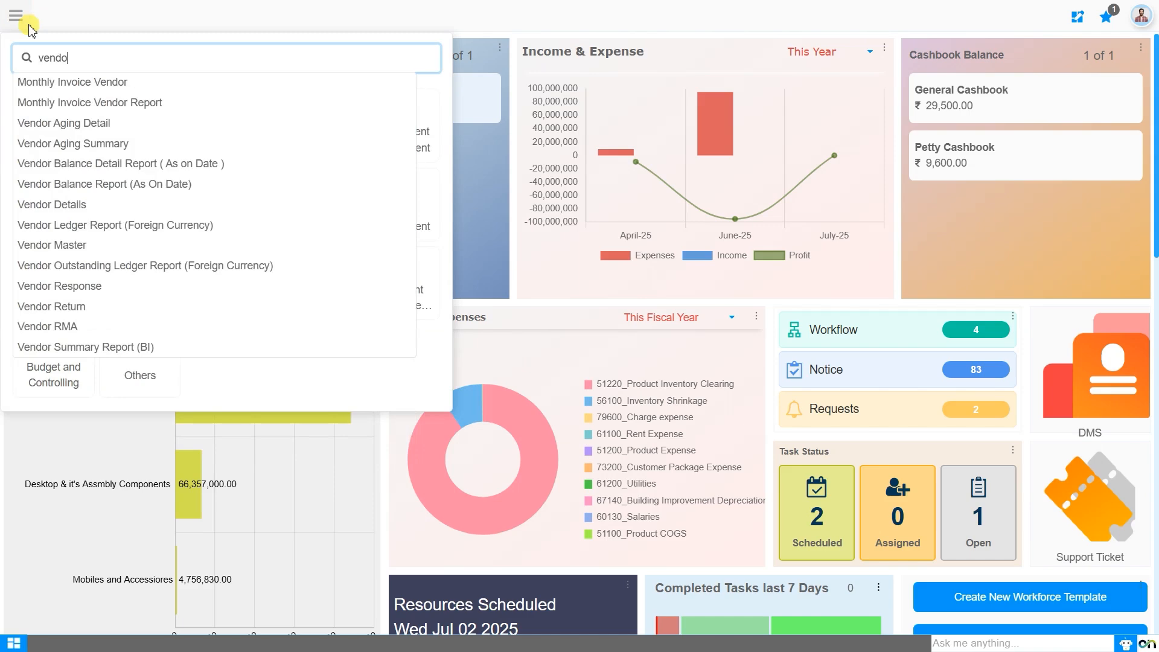
pyautogui.click(113, 331)
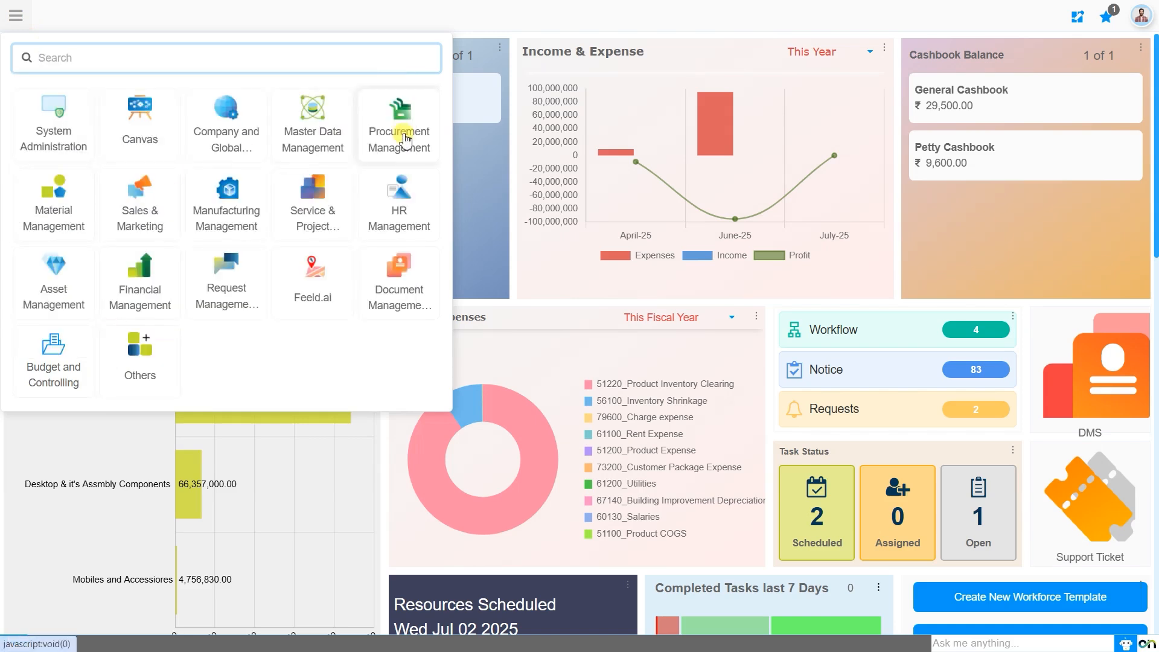
# Open Vendor RMA from the purchase order functions of Procurement Management and start a new record.
pyautogui.click(405, 140)
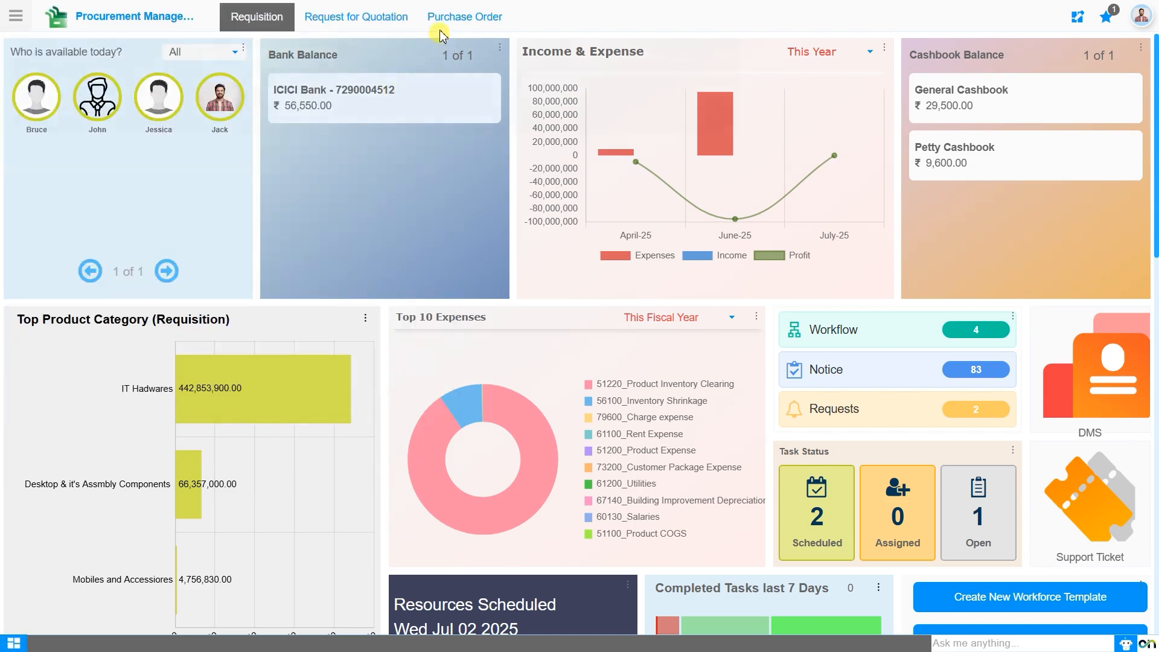
pyautogui.moveTo(444, 28)
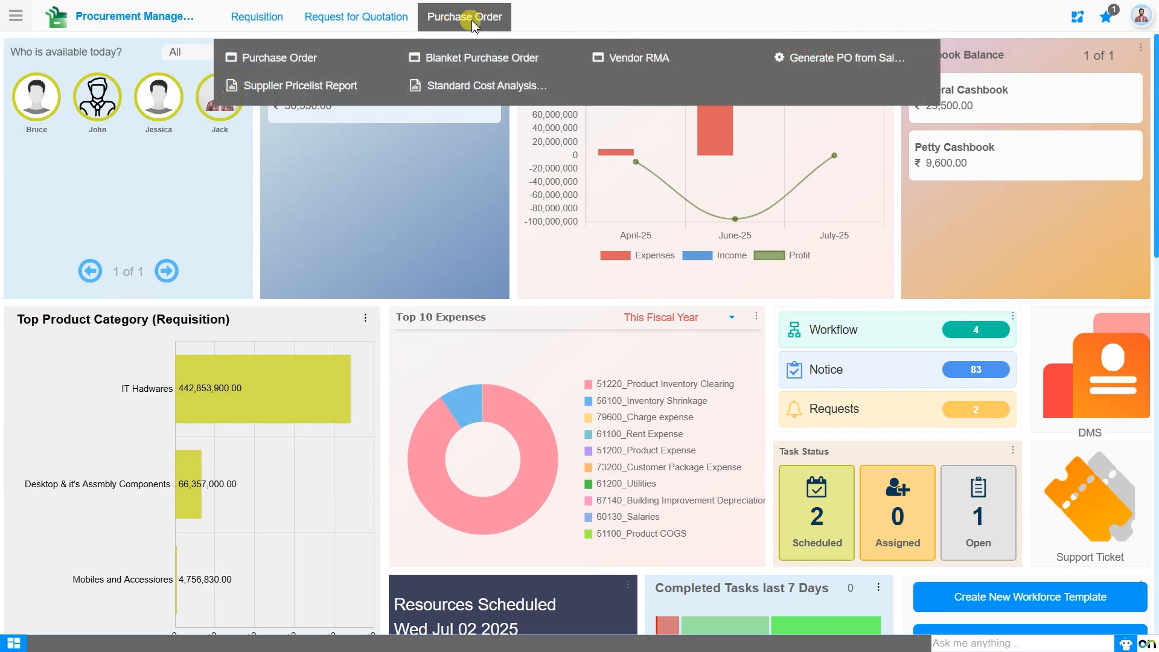
pyautogui.click(634, 68)
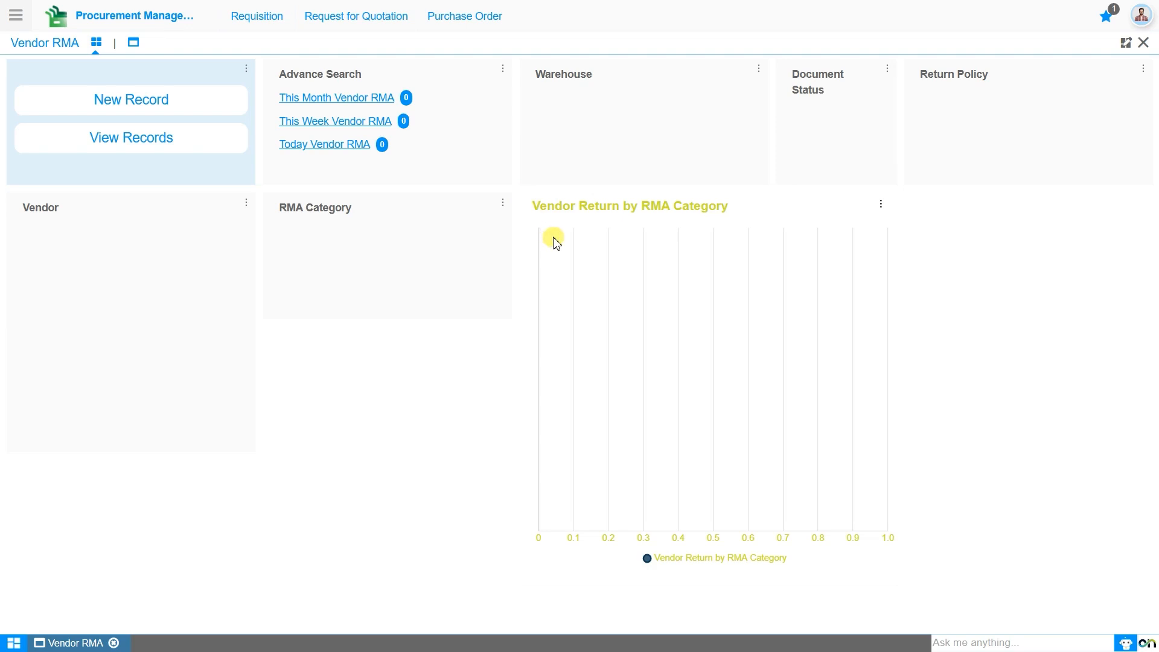
pyautogui.click(193, 113)
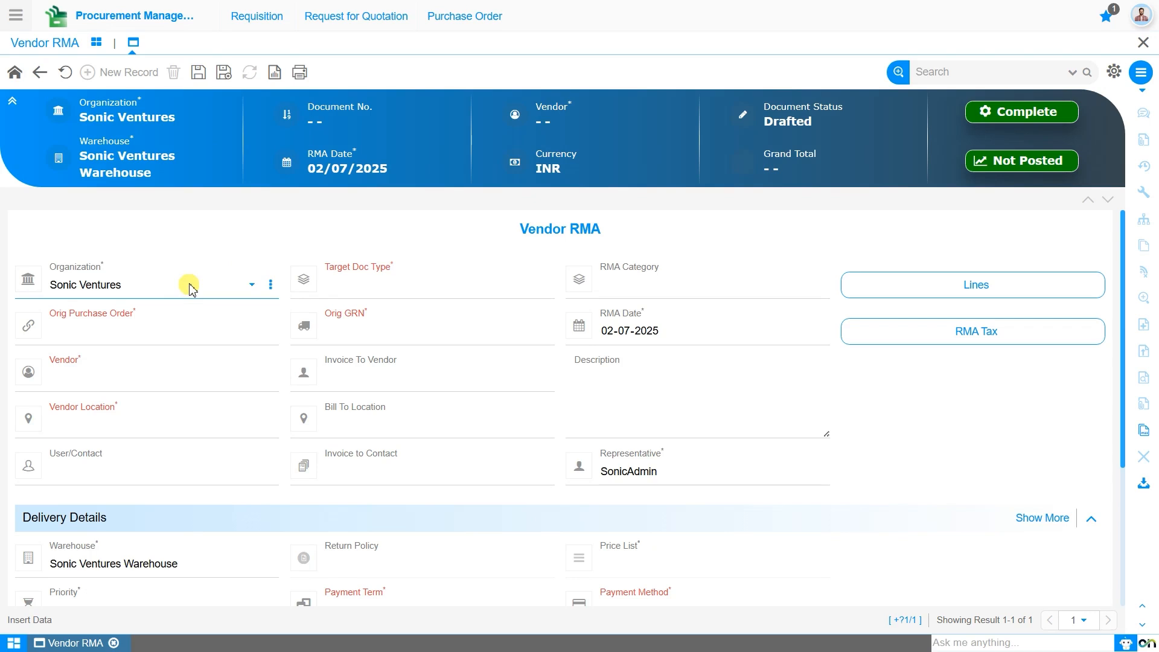
# Set the new RMA's target document type to Vendor RMA and its RMA category to Defective Type Return.
pyautogui.click(371, 289)
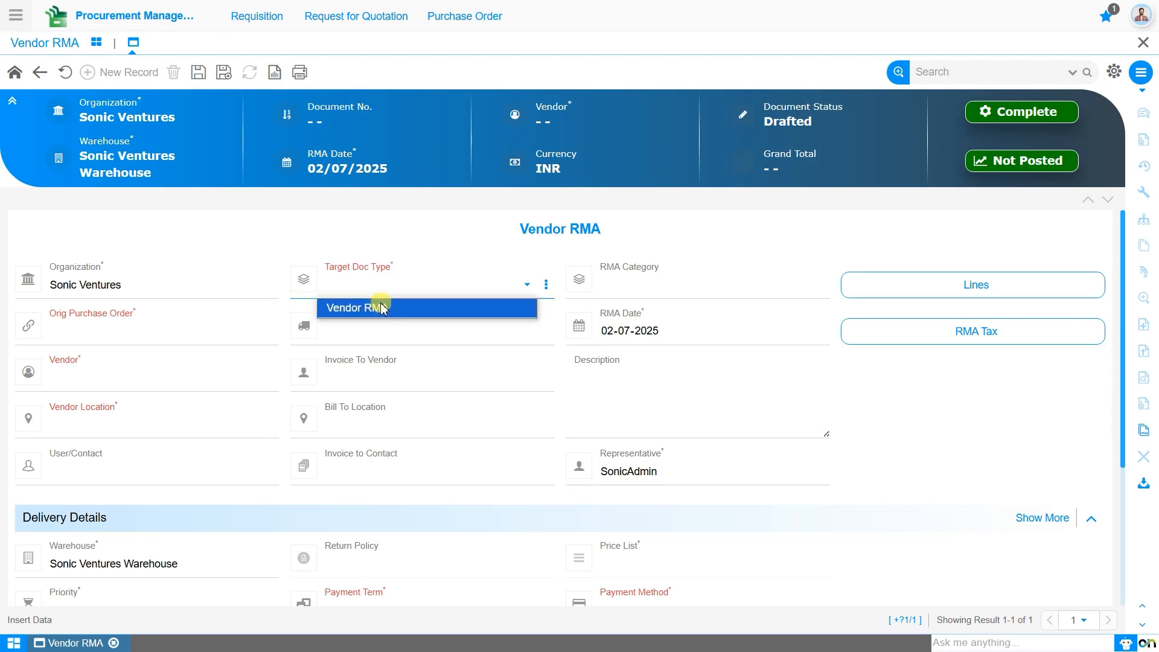
pyautogui.click(380, 307)
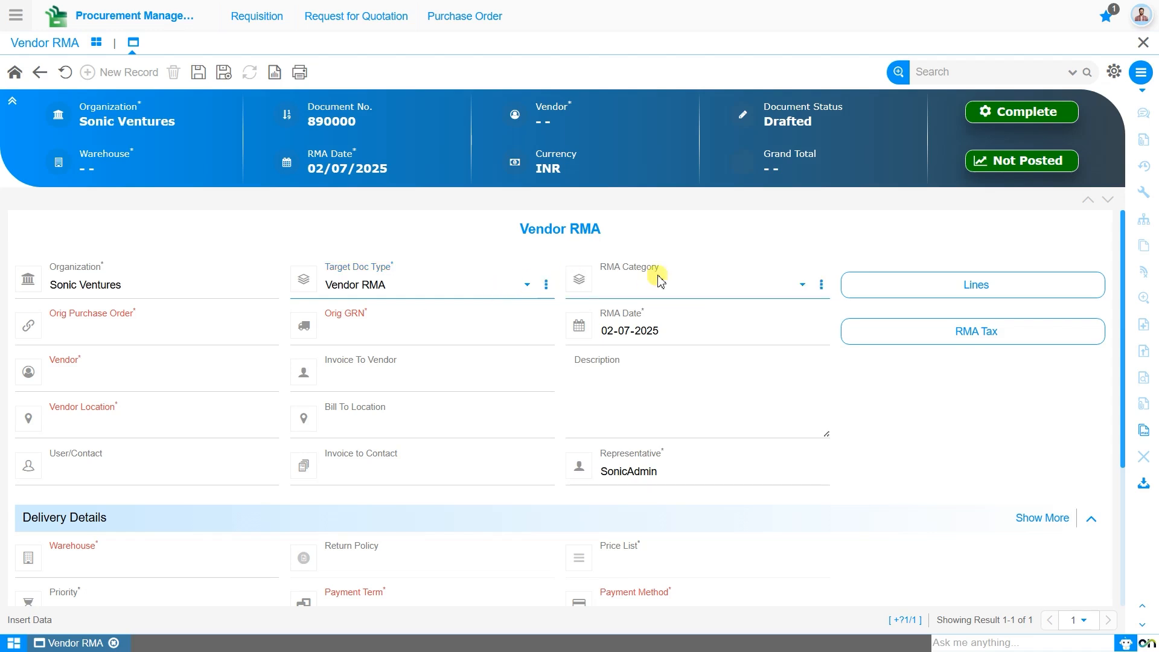
pyautogui.click(698, 293)
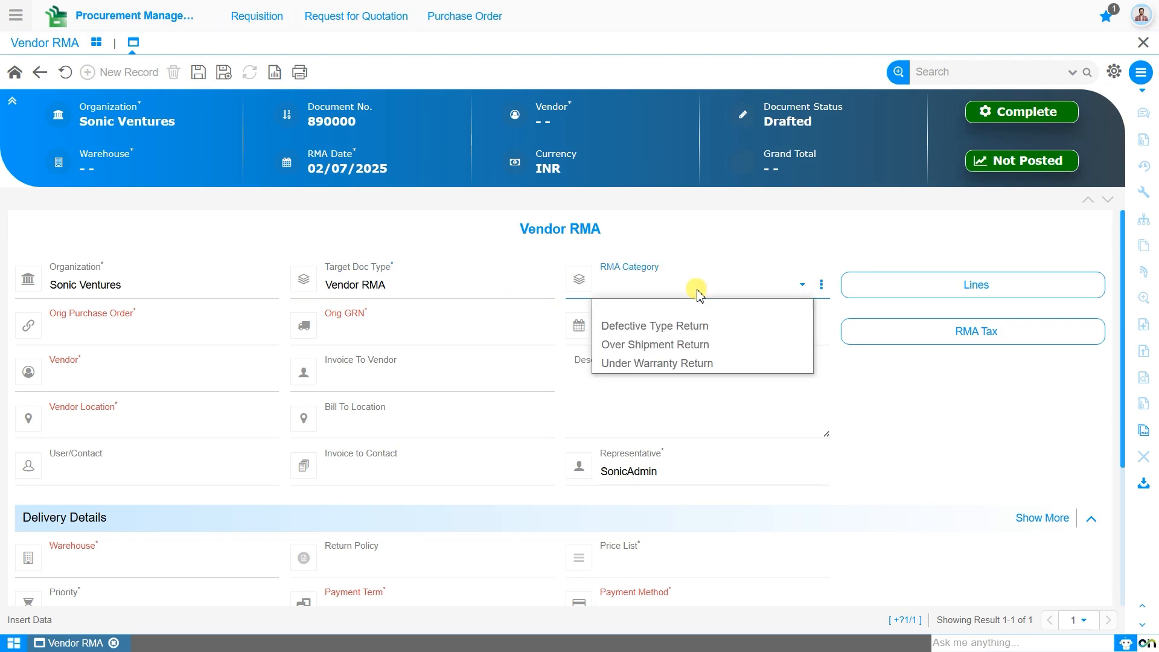
pyautogui.click(715, 331)
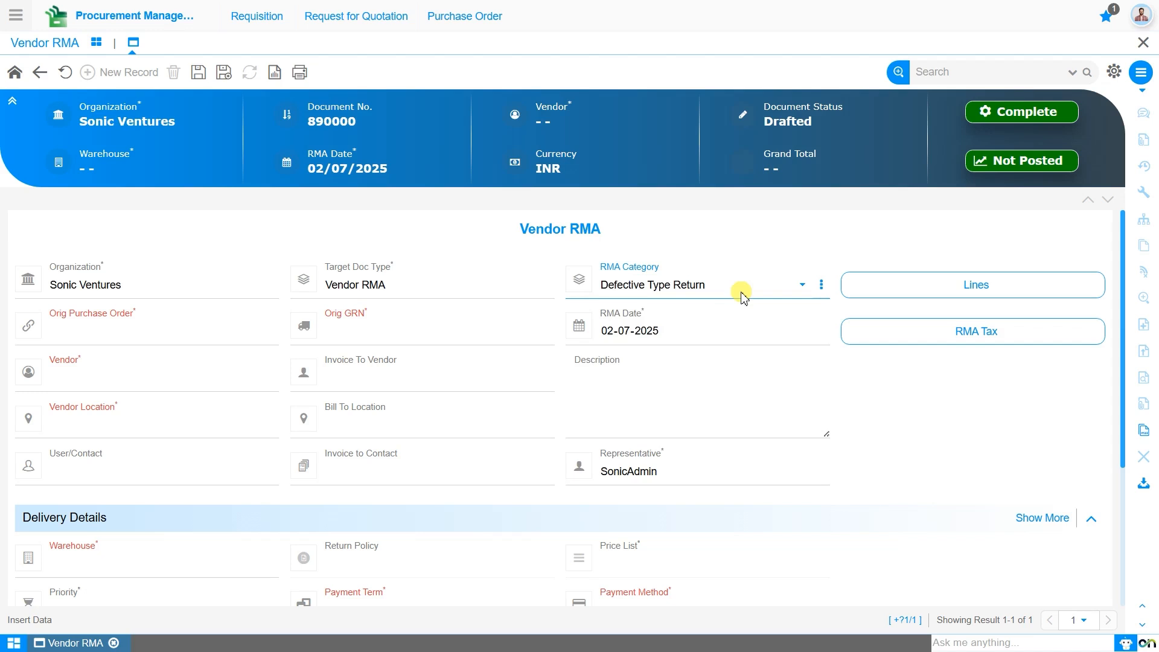
# Zoom into the Defective Type Return category, examine its name and description in the RMA Type record, and return to the Vendor RMA.
pyautogui.click(823, 289)
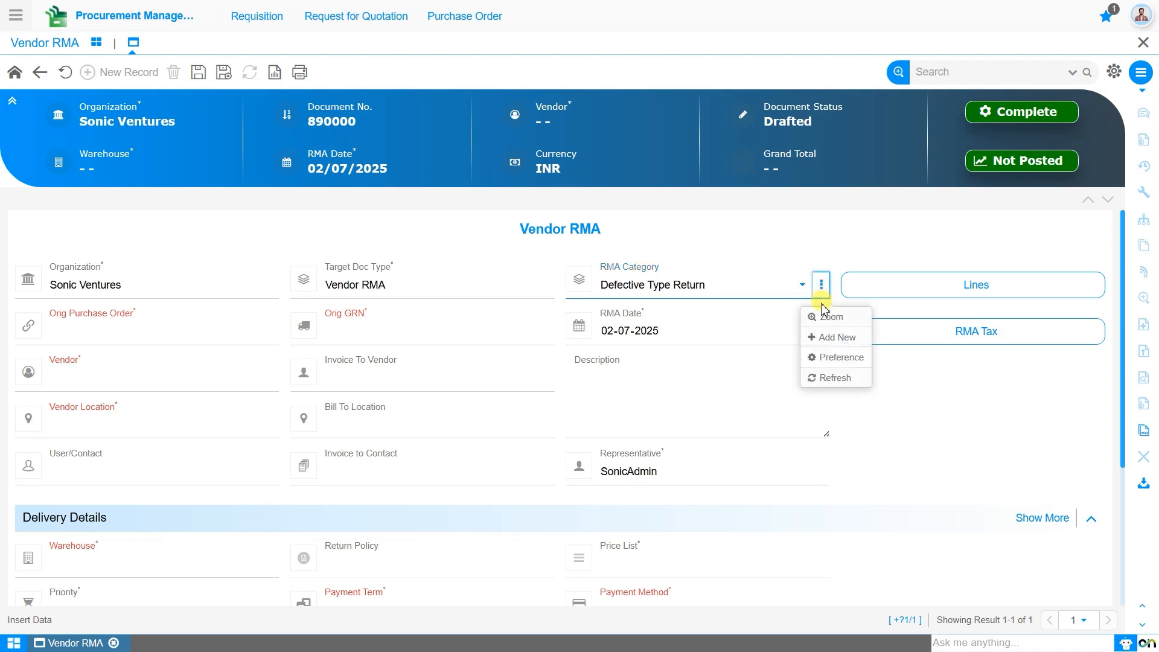
pyautogui.click(824, 315)
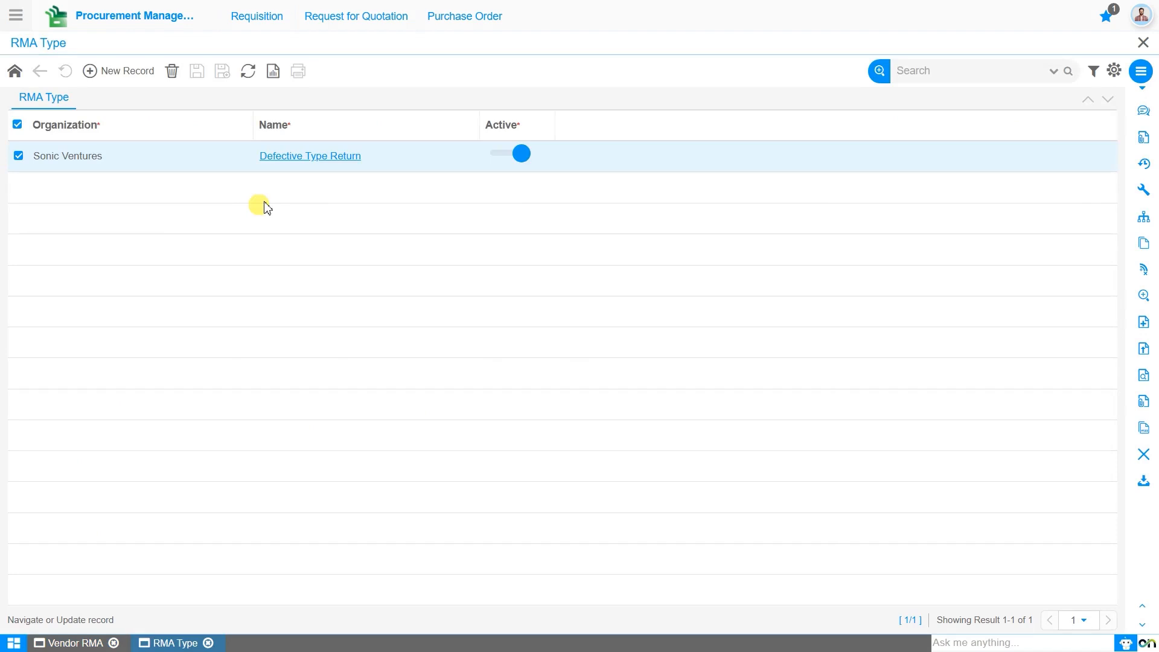
pyautogui.click(317, 163)
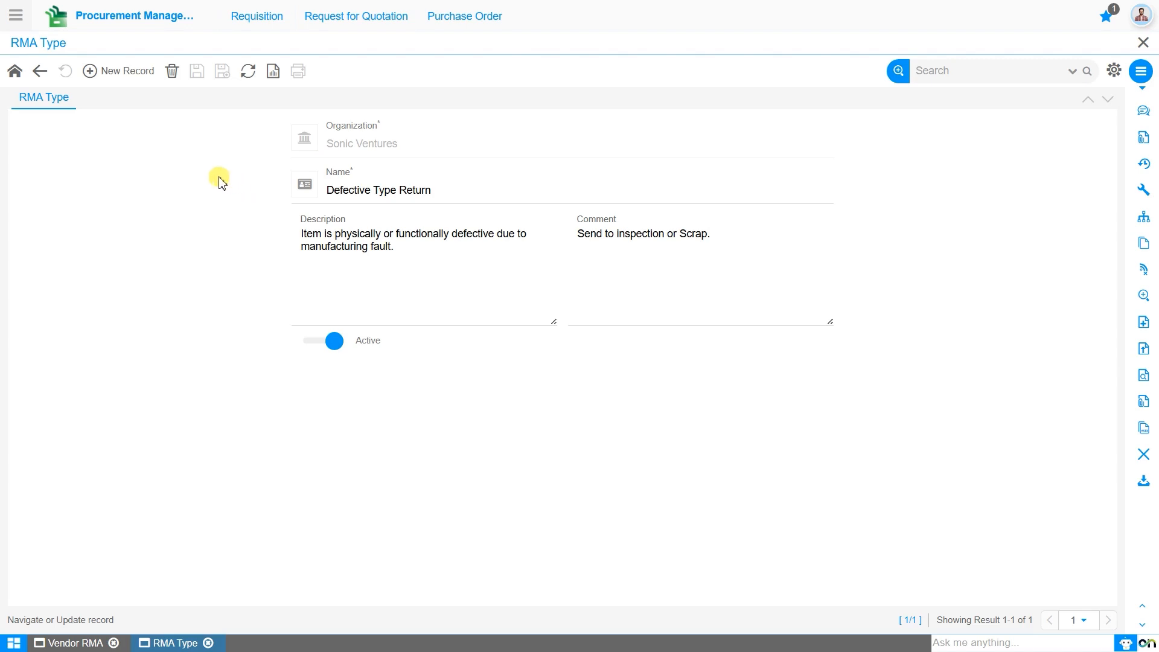
pyautogui.click(490, 195)
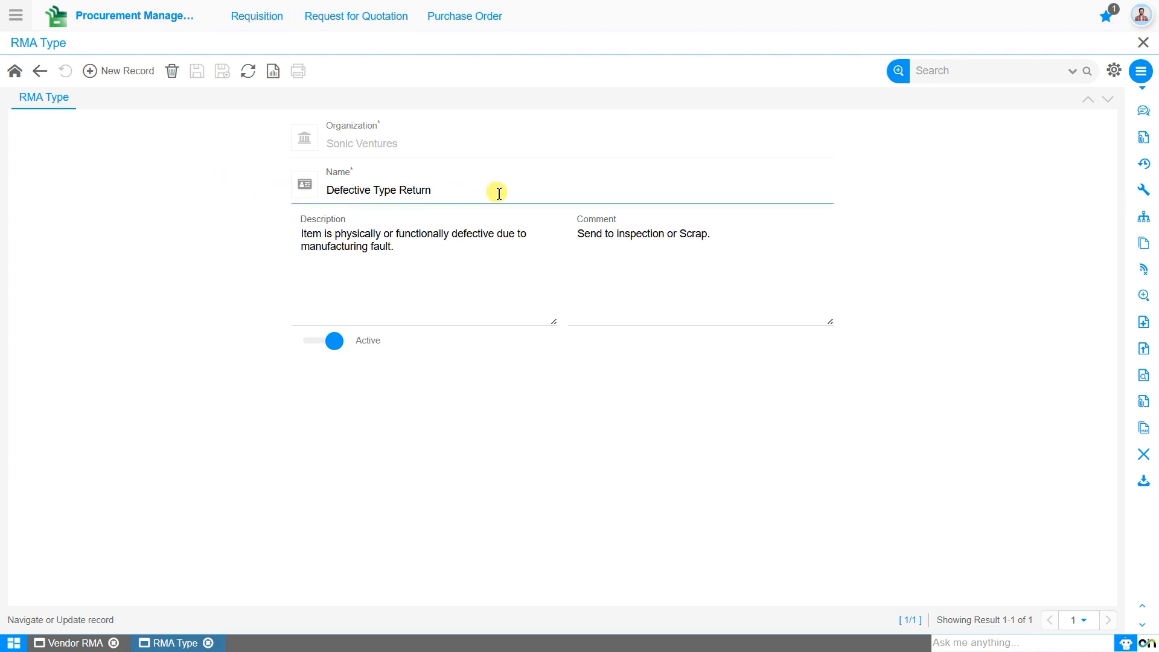
pyautogui.click(497, 282)
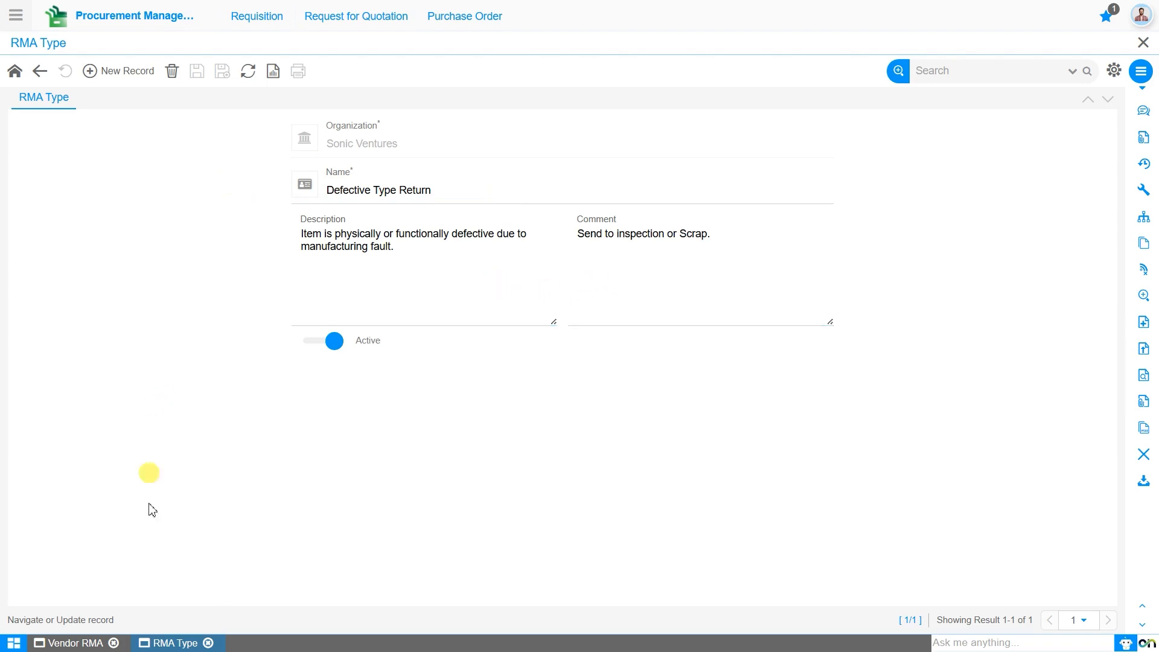
pyautogui.click(86, 644)
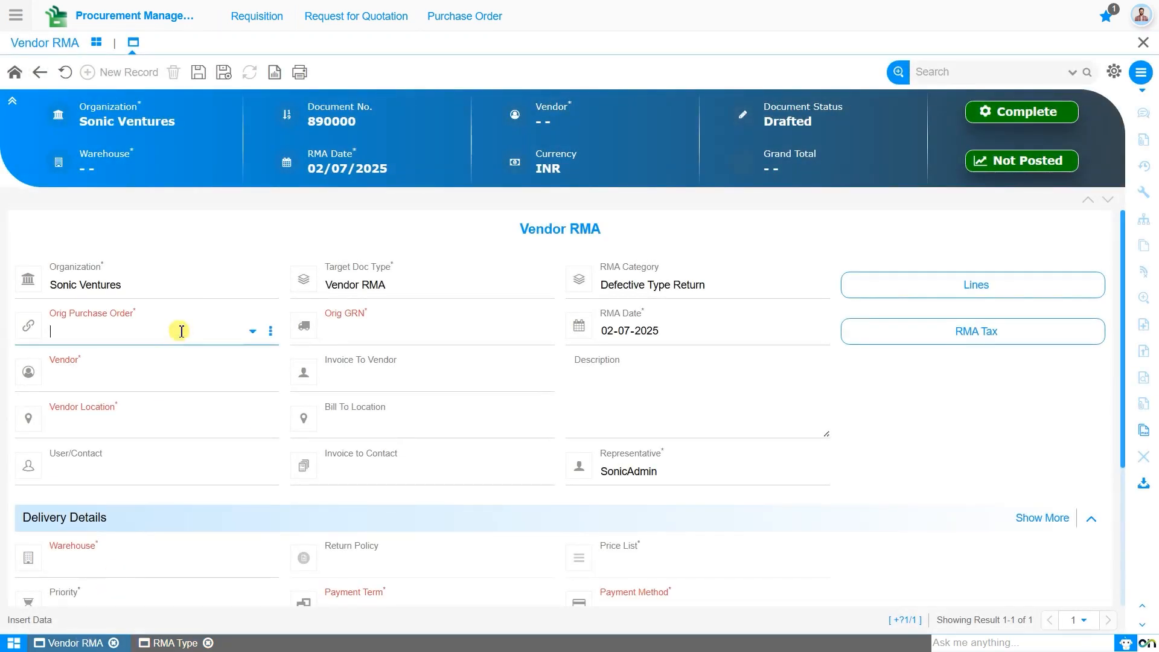
# Fill in the original purchase order number of the vendor return and select the matching original GRN.
pyautogui.write('13')
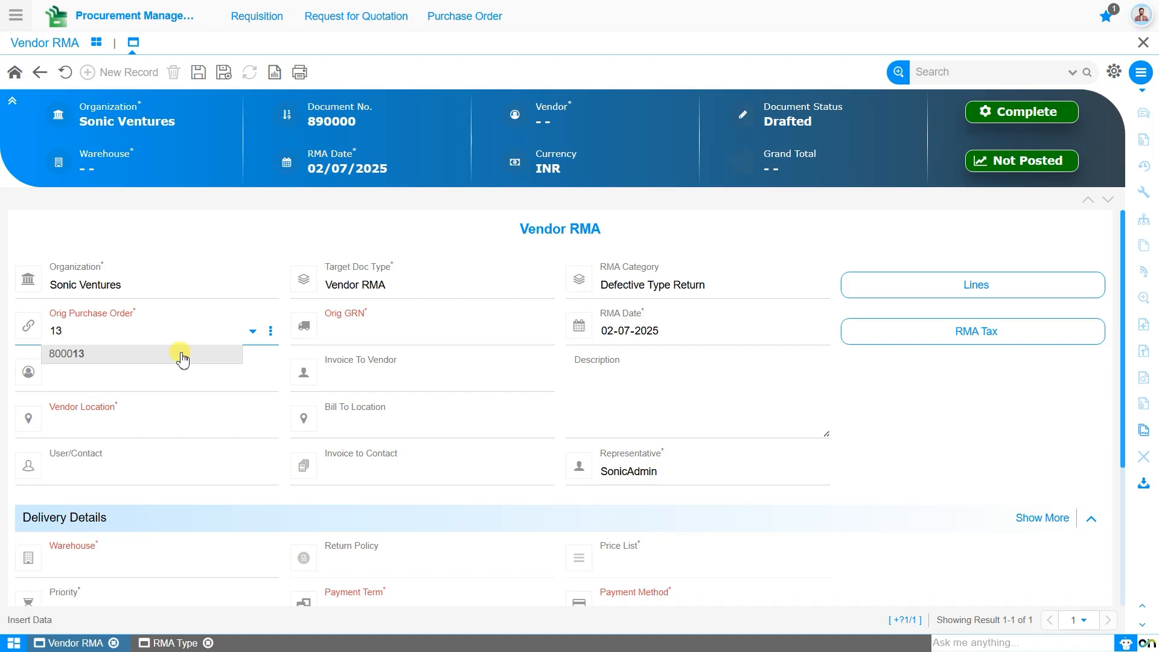
pyautogui.click(183, 359)
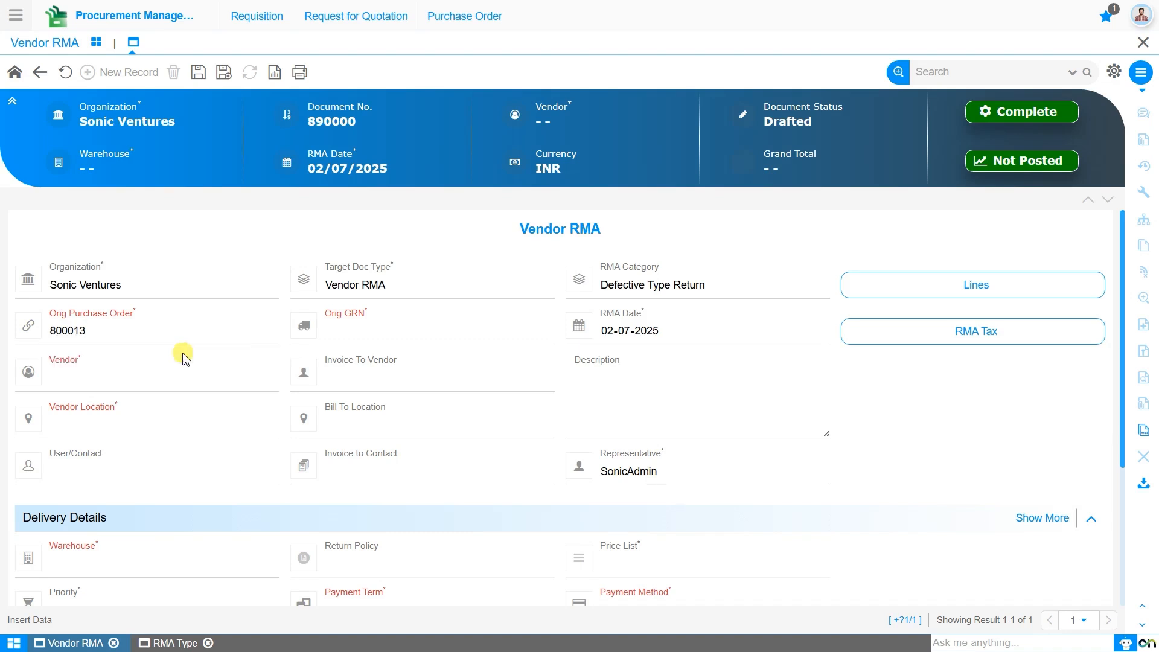
pyautogui.click(374, 329)
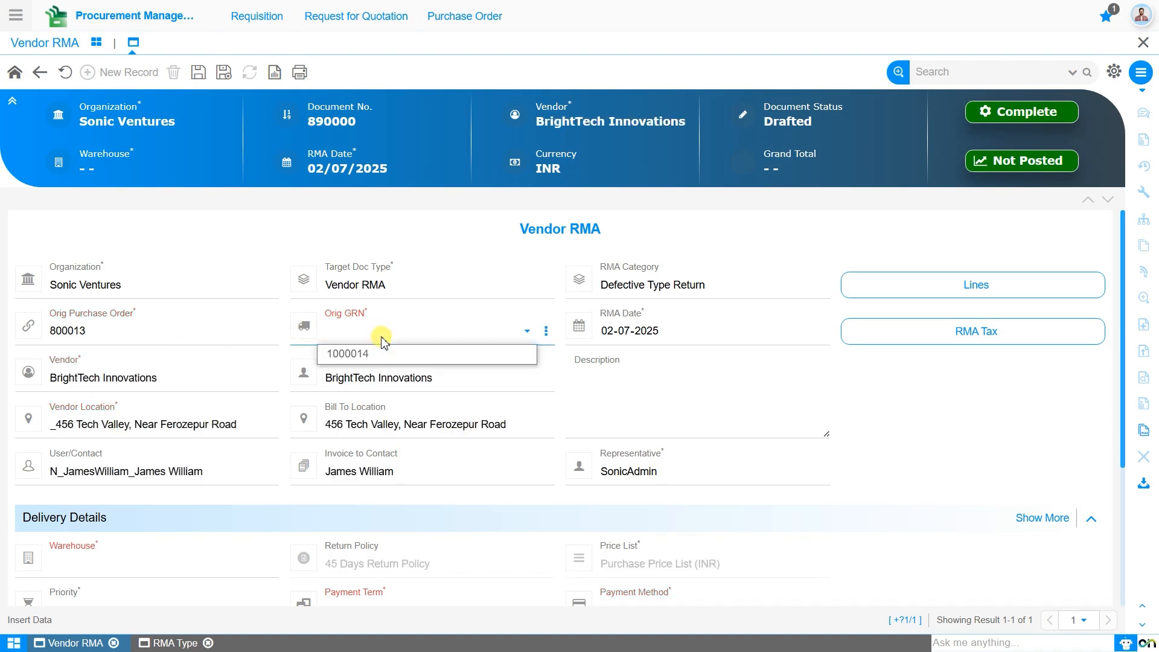
pyautogui.click(380, 350)
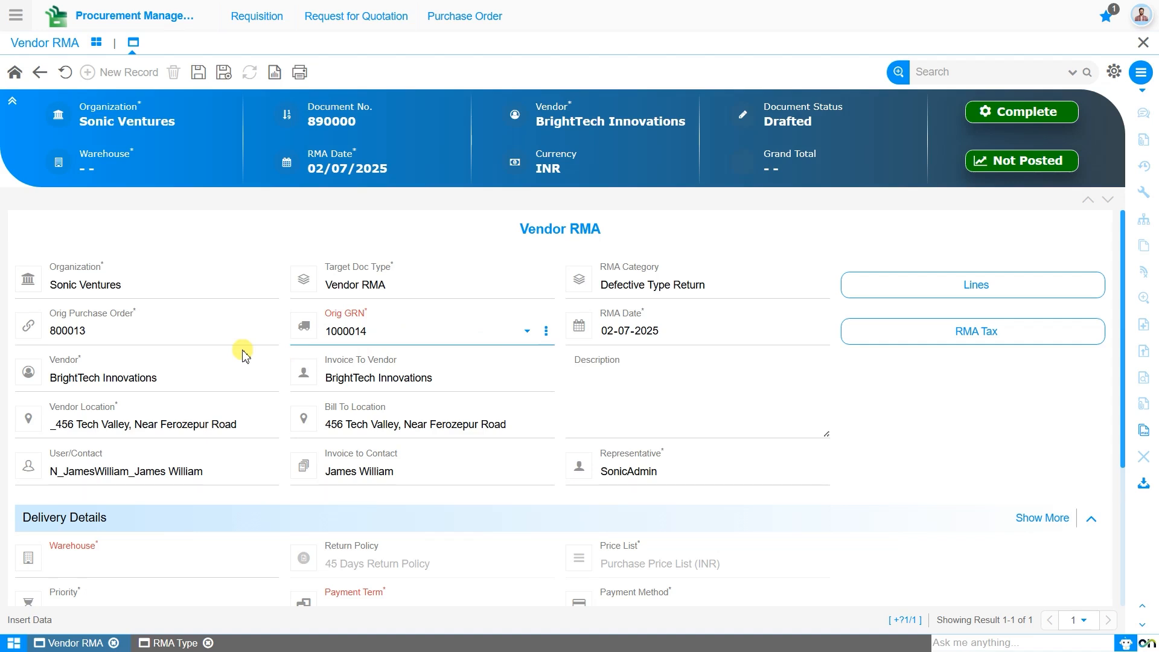
# Set the RMA date to 04-07-2025, keeping the description empty and the representative as SonicAdmin.
pyautogui.click(610, 331)
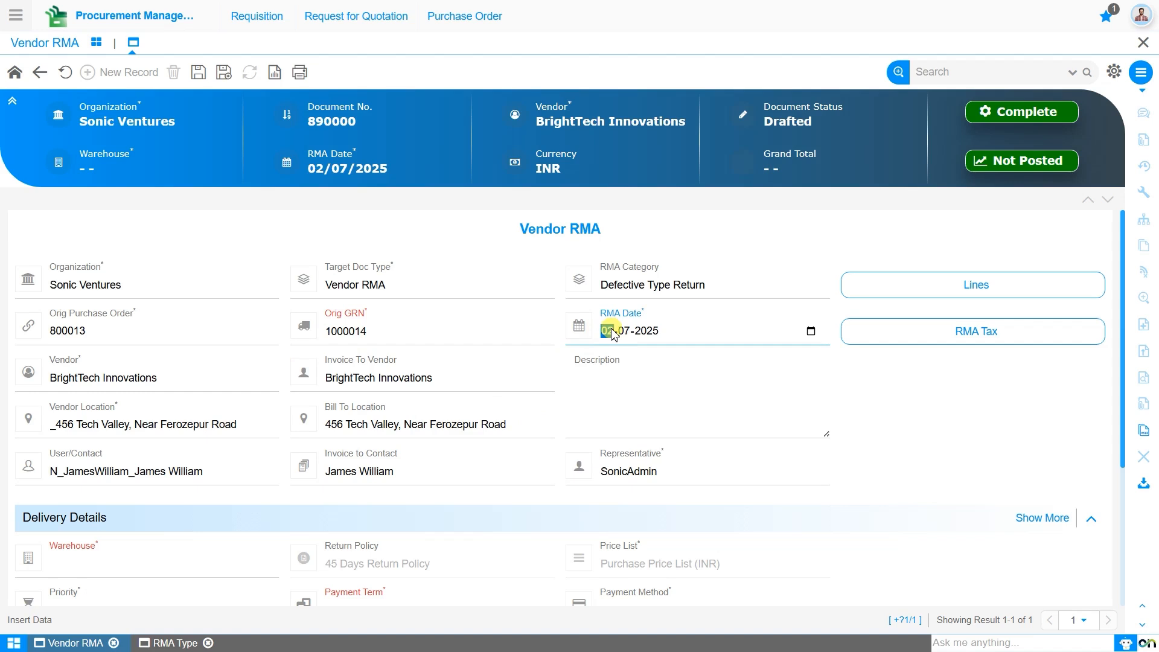
pyautogui.write('4')
pyautogui.click(628, 377)
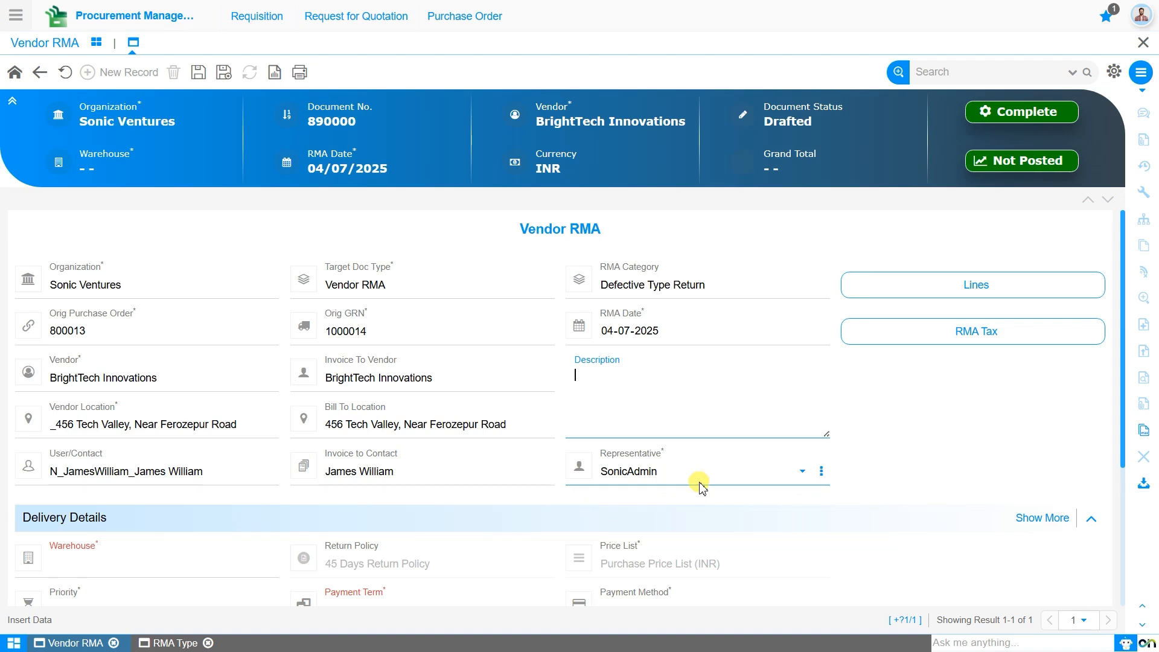
pyautogui.click(729, 481)
pyautogui.click(729, 481)
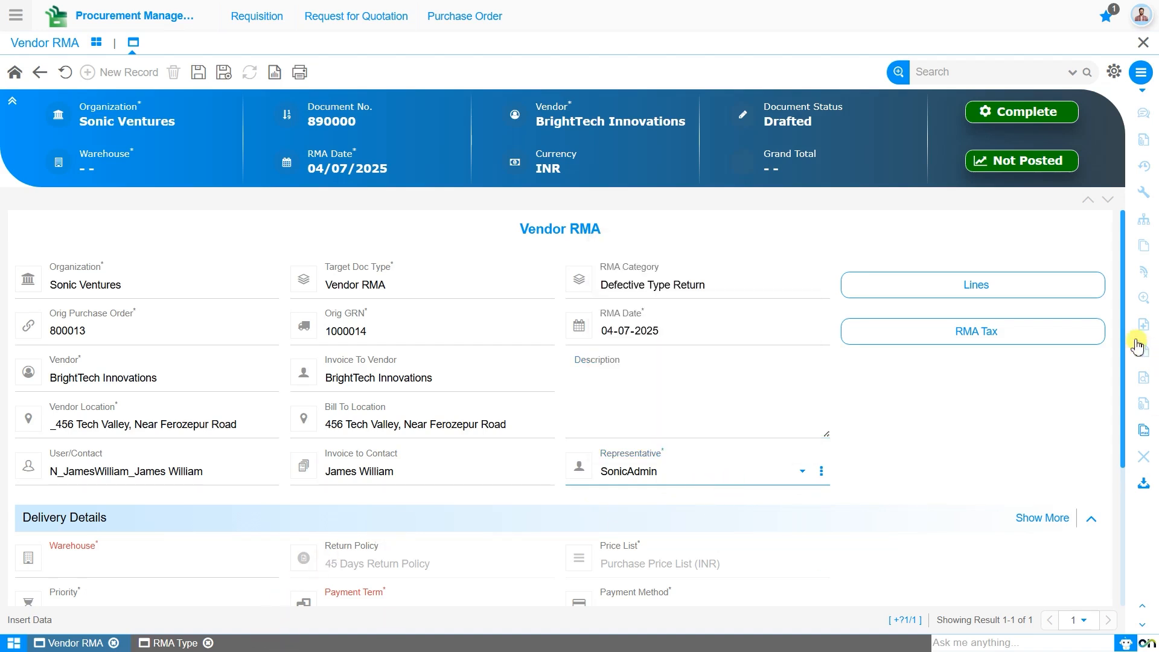
# Zoom into BrightTech Innovations in Vendor Master, examine its additional conditions including the vendor return policy, and return to the Vendor RMA.
pyautogui.scroll(-1, 1114, 355)
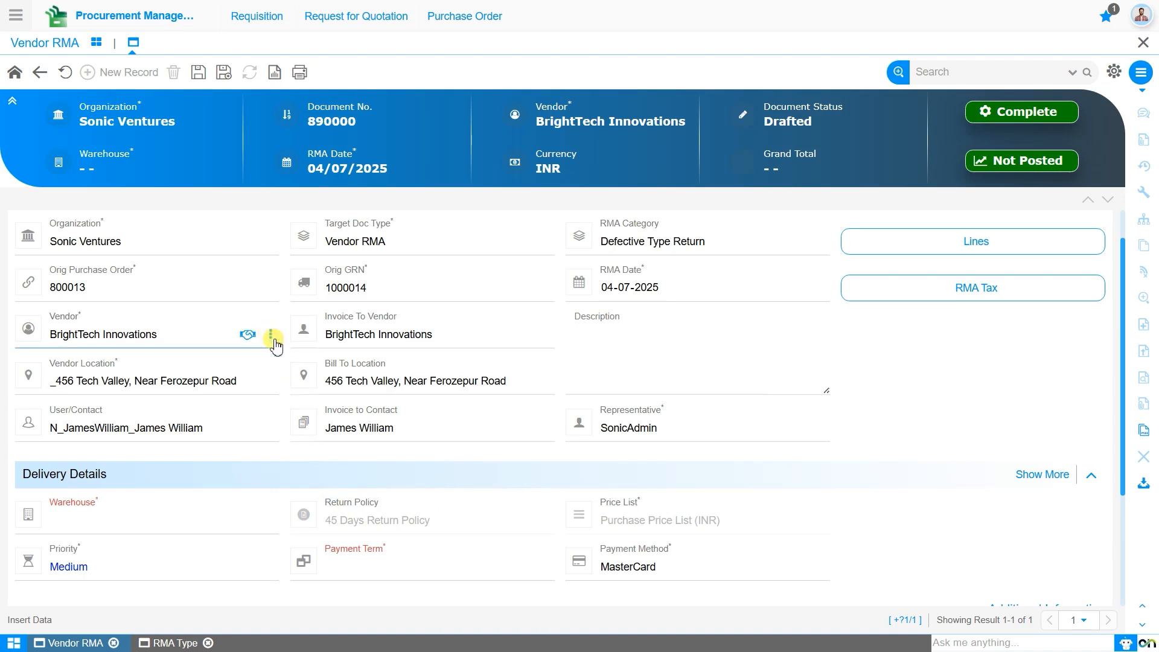
pyautogui.click(271, 338)
pyautogui.click(281, 368)
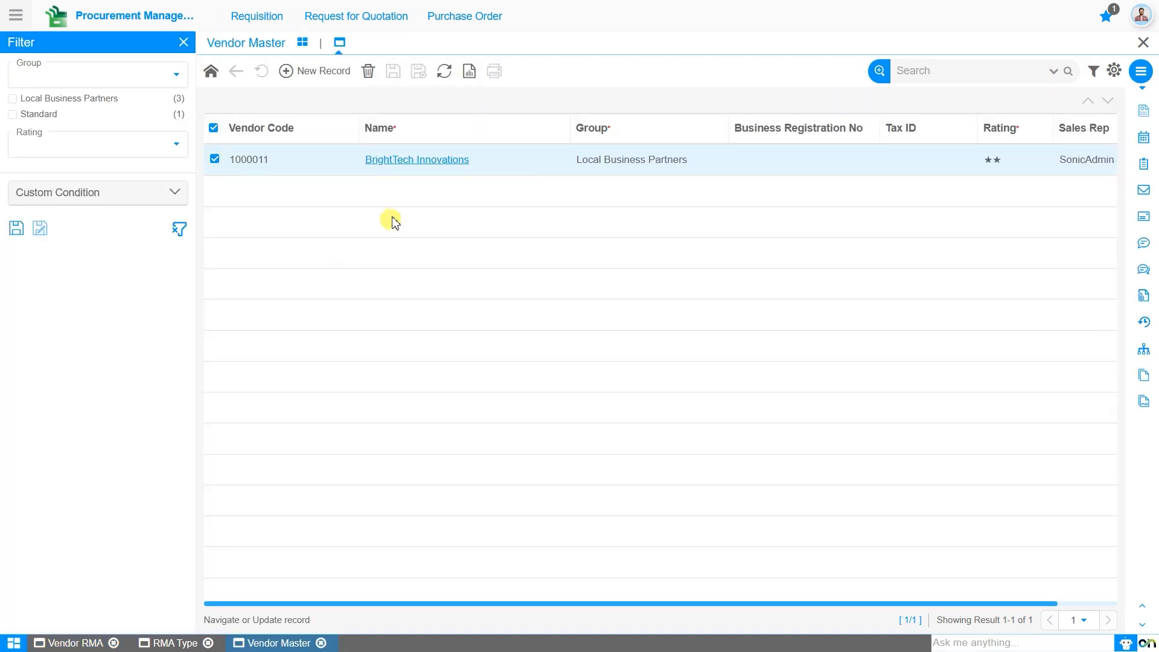
pyautogui.click(435, 163)
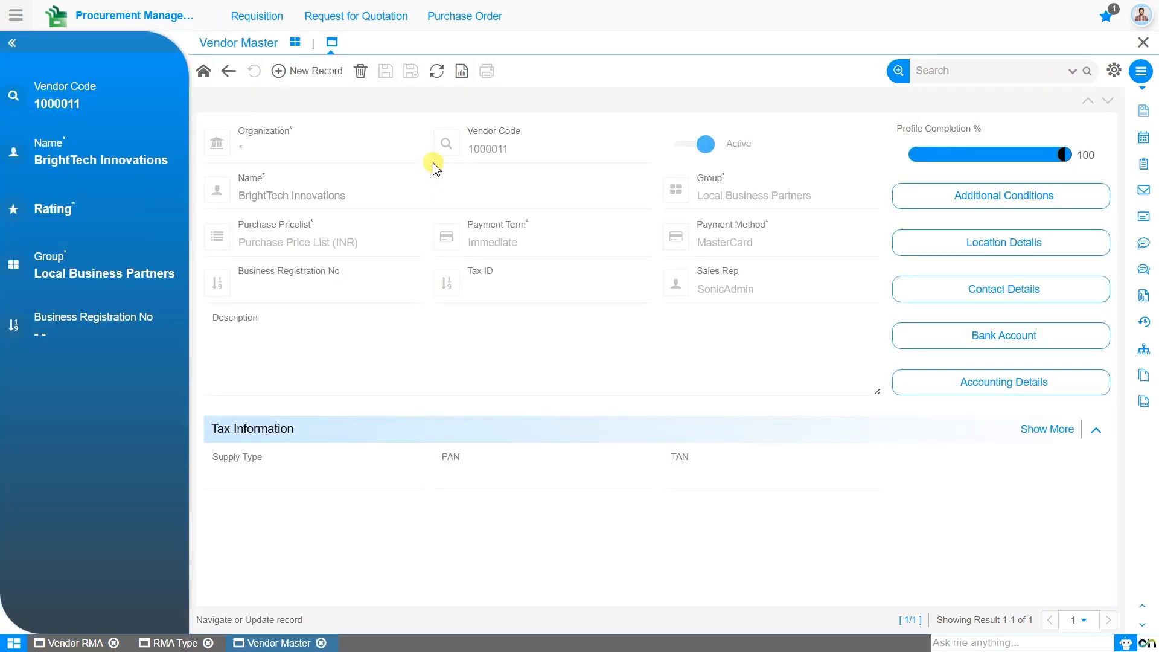
pyautogui.click(938, 199)
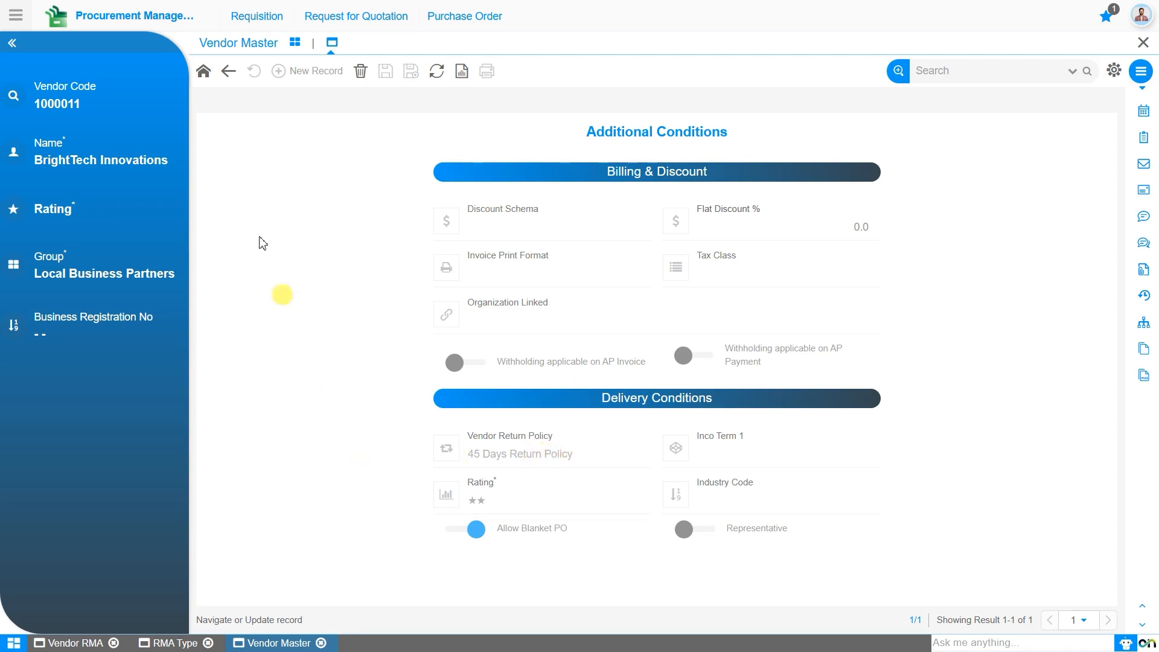
pyautogui.click(85, 642)
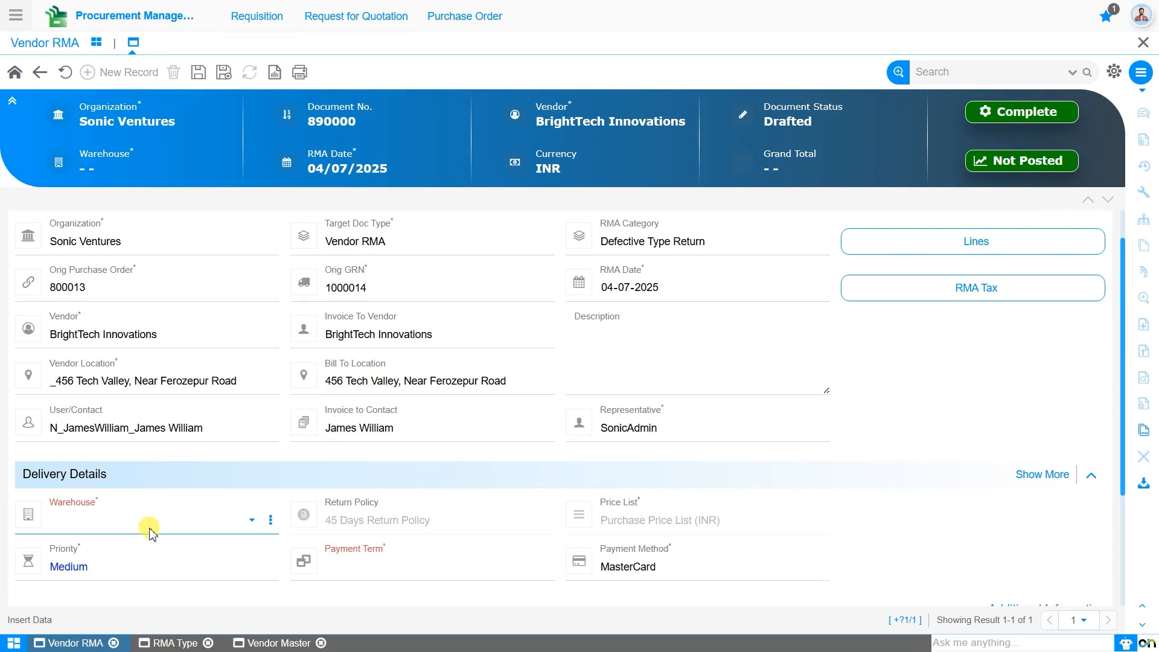
# In the delivery details, set the warehouse to Sonic Ventures Warehouse and the payment term to Immediate.
pyautogui.click(149, 524)
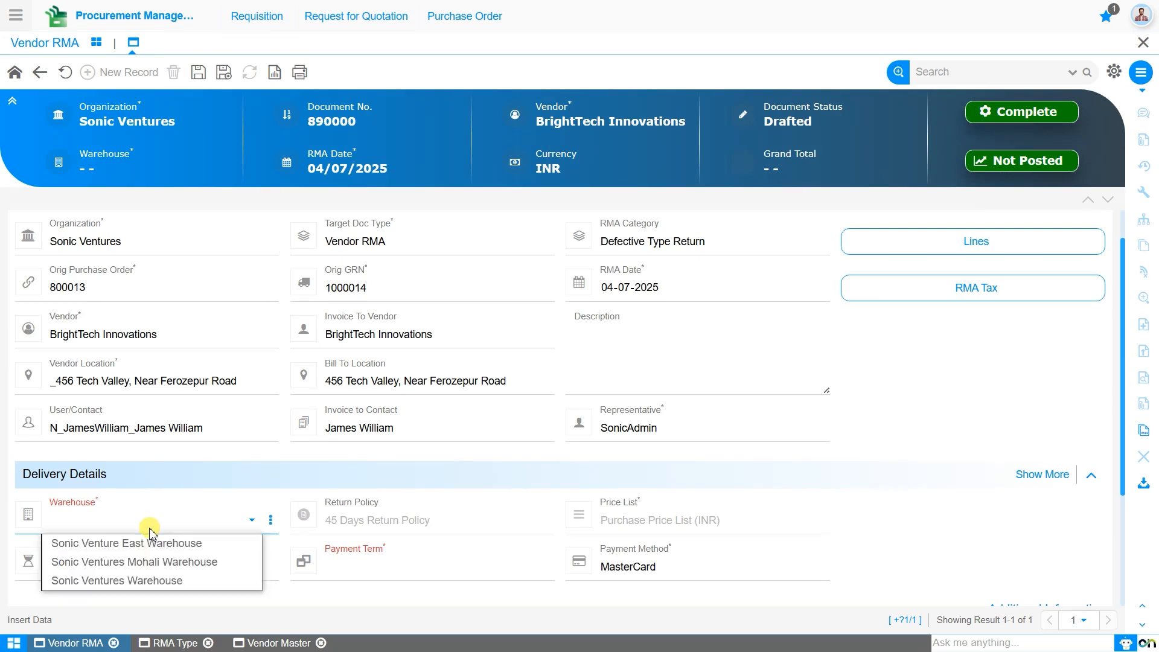
pyautogui.click(172, 582)
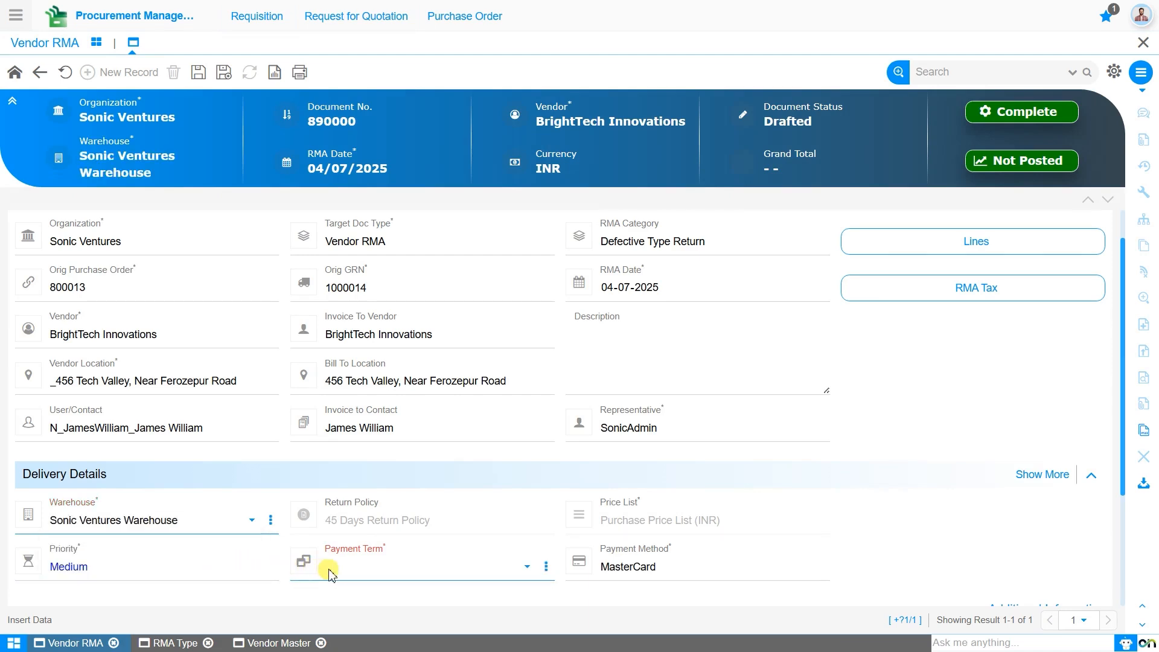
pyautogui.click(353, 573)
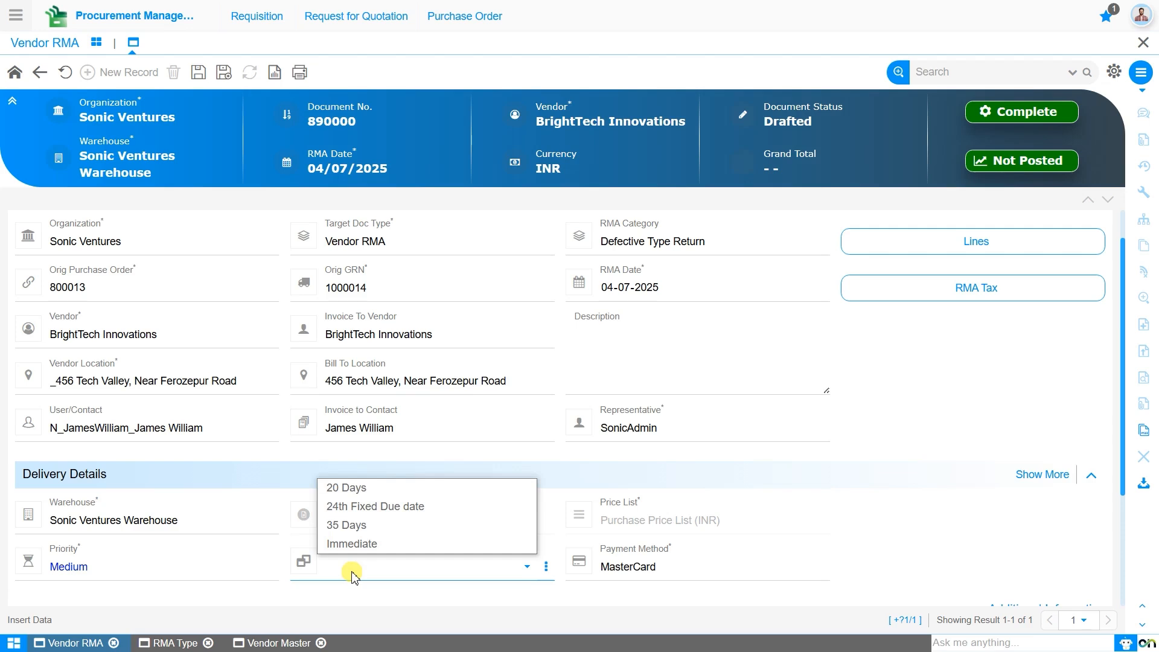
pyautogui.click(370, 546)
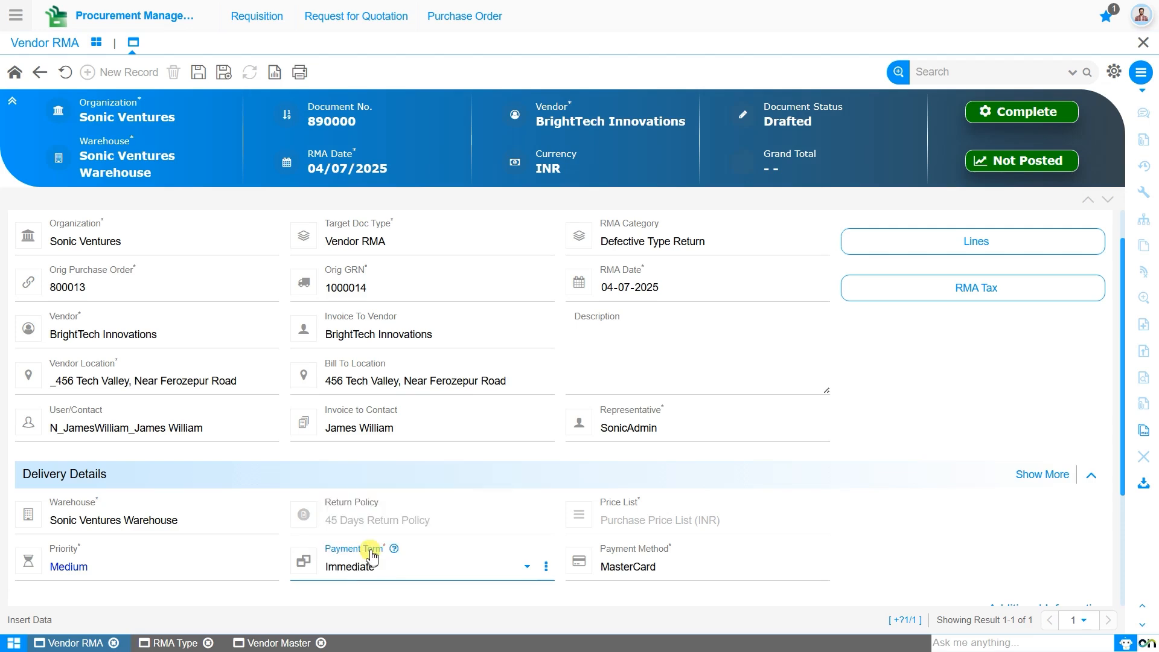
# Save the Vendor RMA header for BrightTech Innovations.
pyautogui.click(201, 73)
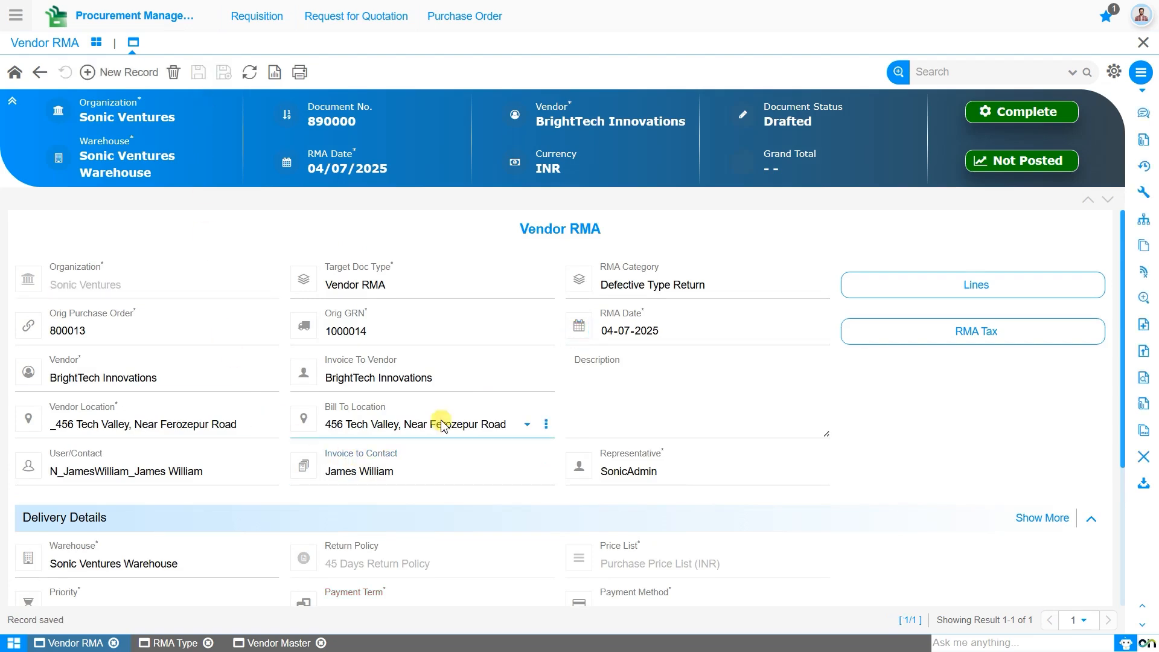
pyautogui.scroll(-3, 442, 425)
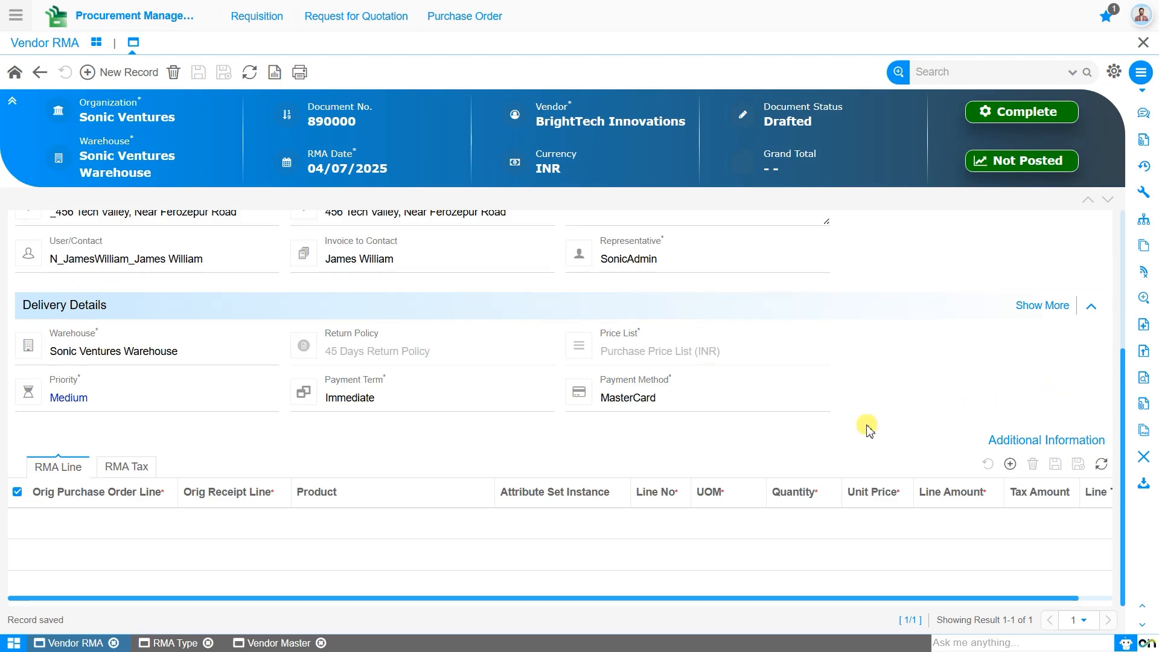
pyautogui.scroll(3, 868, 428)
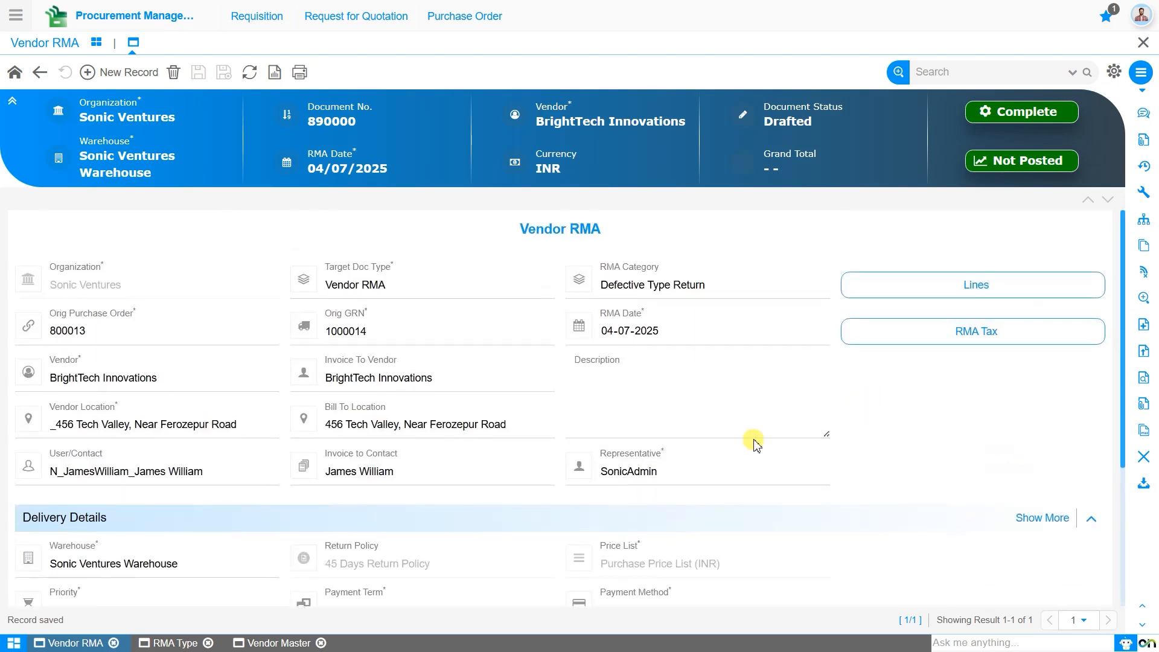
pyautogui.scroll(-3, 757, 445)
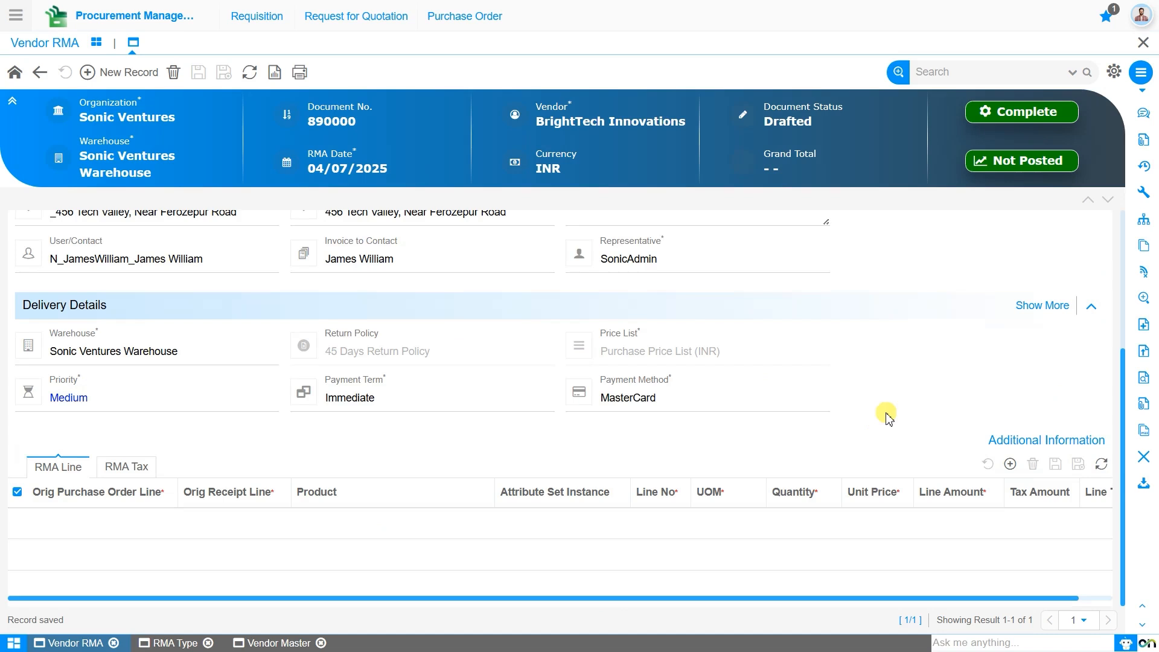
# Add an RMA line using the Samsung Galaxy S22 original purchase order line and its matching receipt line, and save it.
pyautogui.click(1011, 464)
pyautogui.click(147, 530)
pyautogui.click(150, 545)
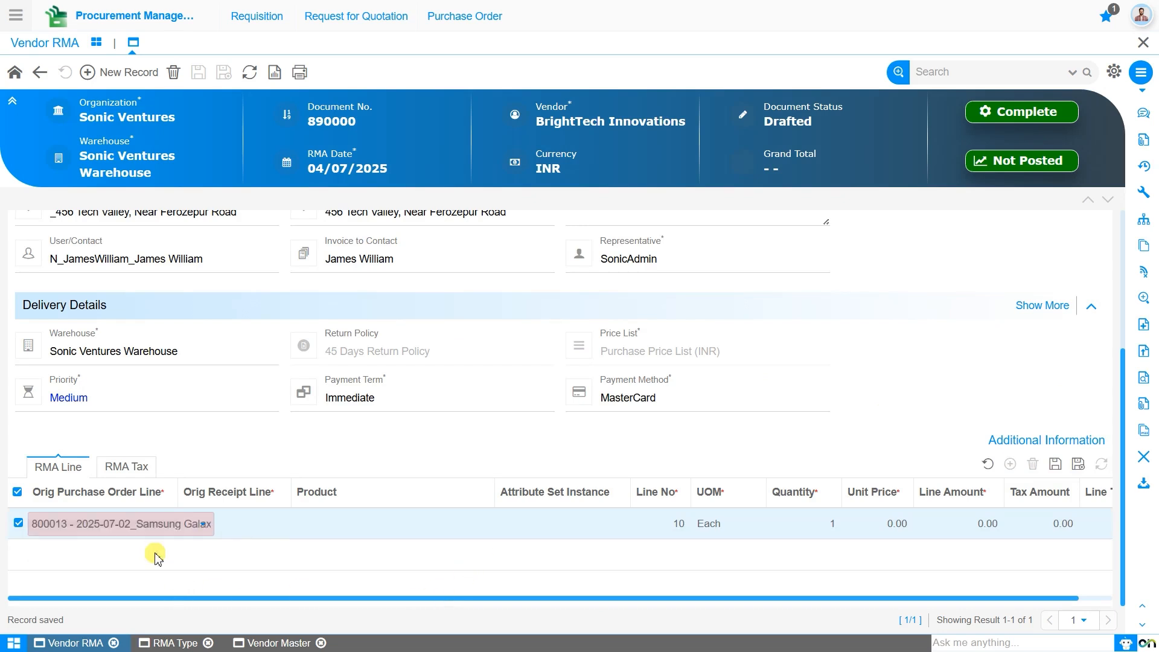
pyautogui.click(244, 530)
pyautogui.click(256, 546)
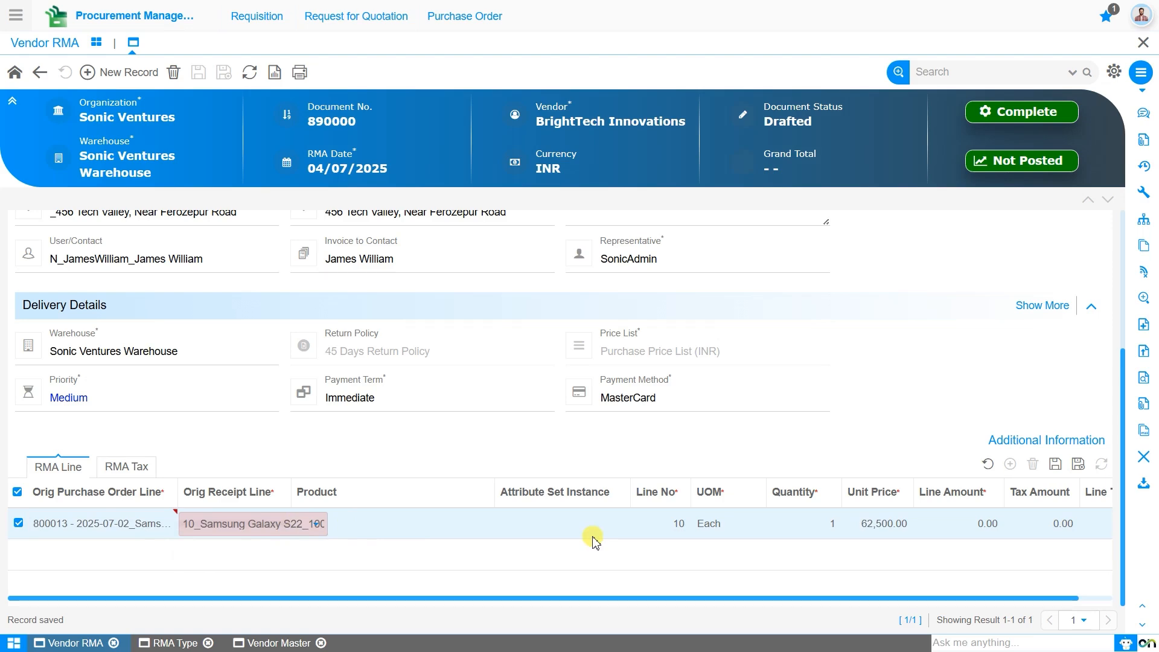
pyautogui.click(1056, 465)
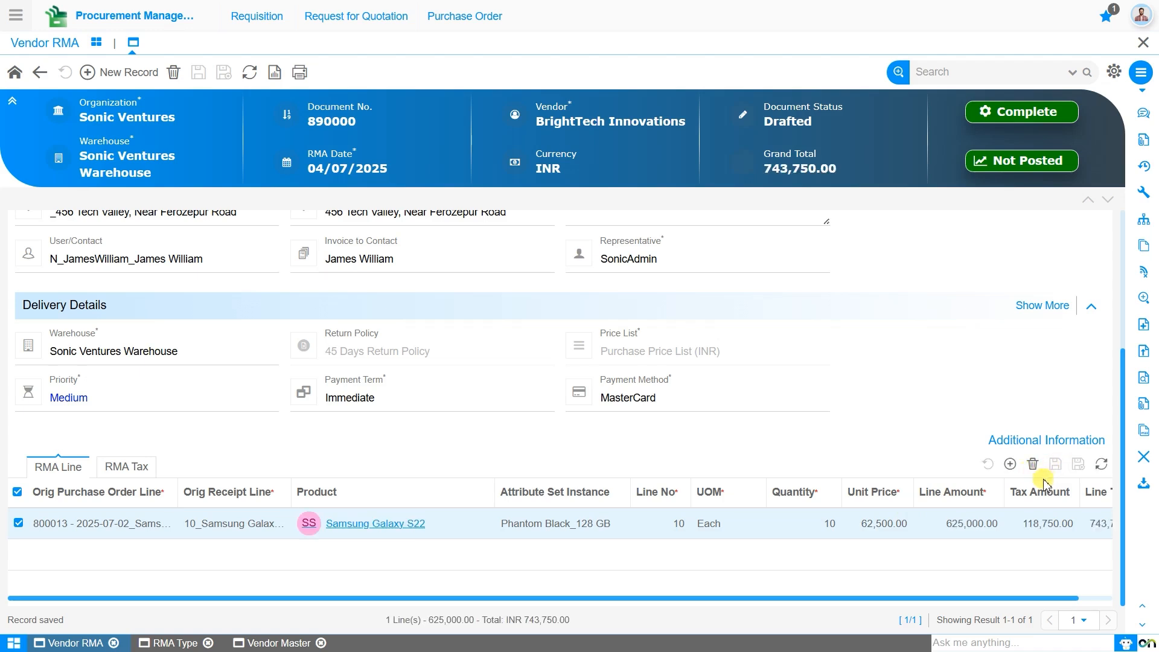
# Set the quantity of the Samsung Galaxy S22 RMA line to 2 and save the line.
pyautogui.click(826, 529)
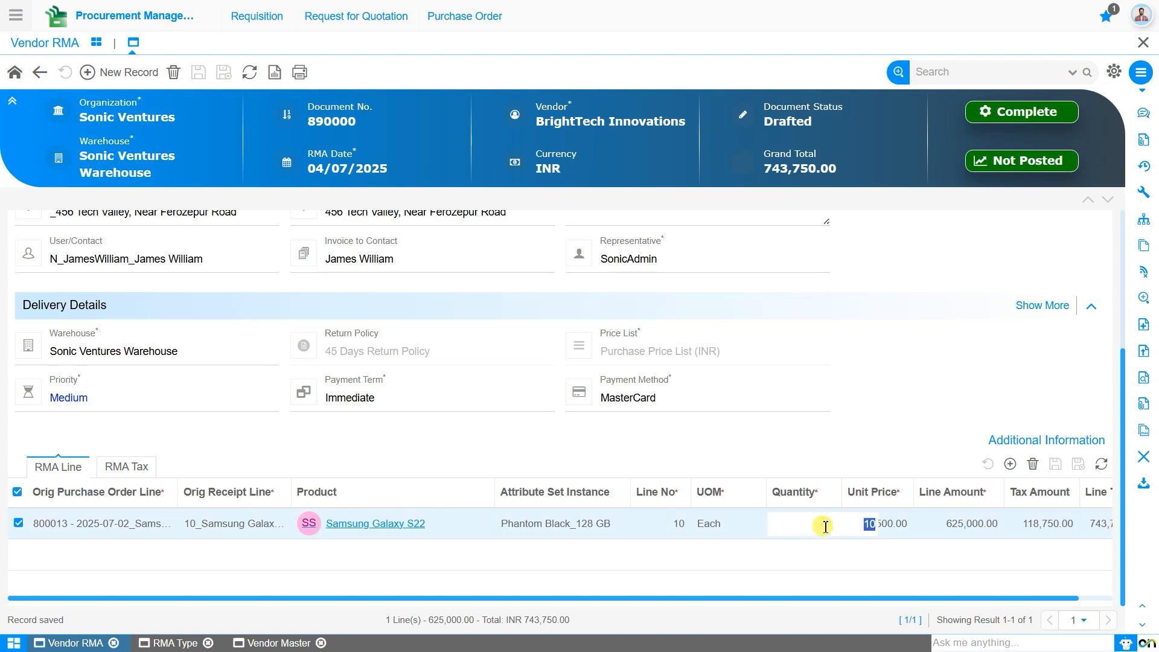
pyautogui.write('2')
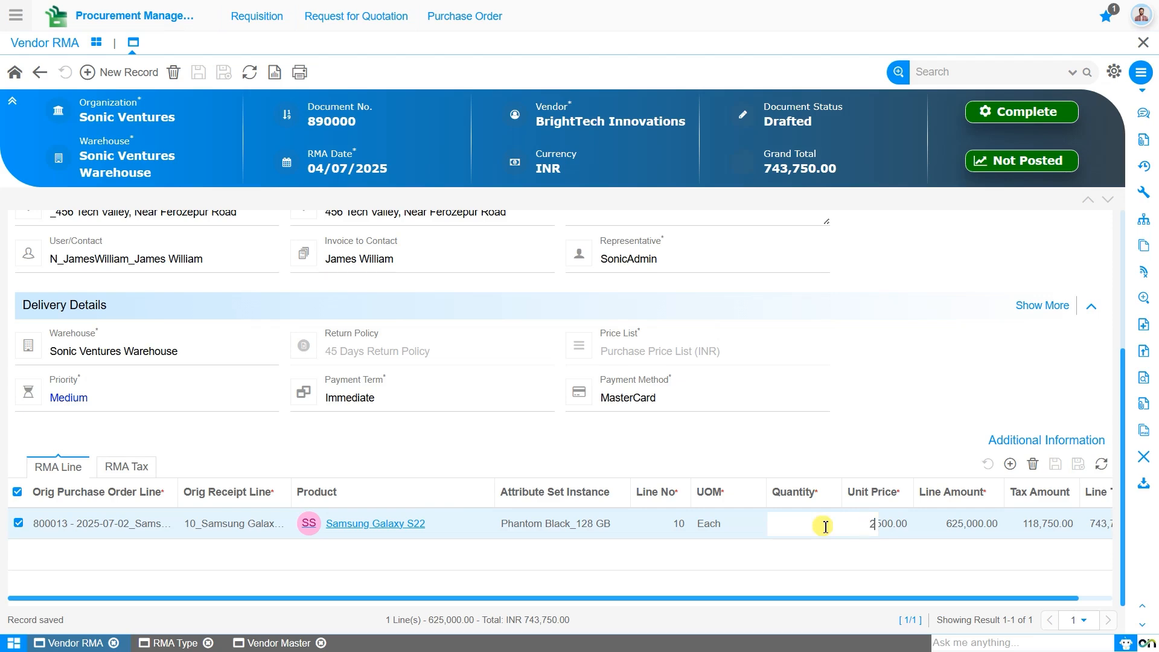
pyautogui.click(1055, 470)
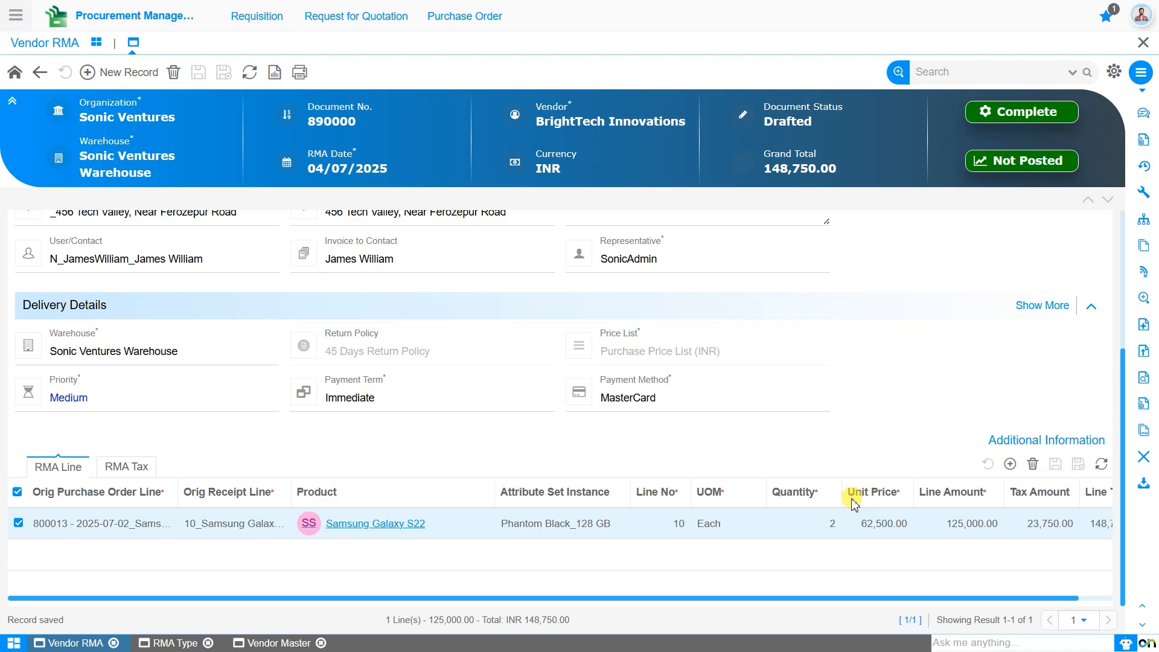
pyautogui.doubleClick(838, 530)
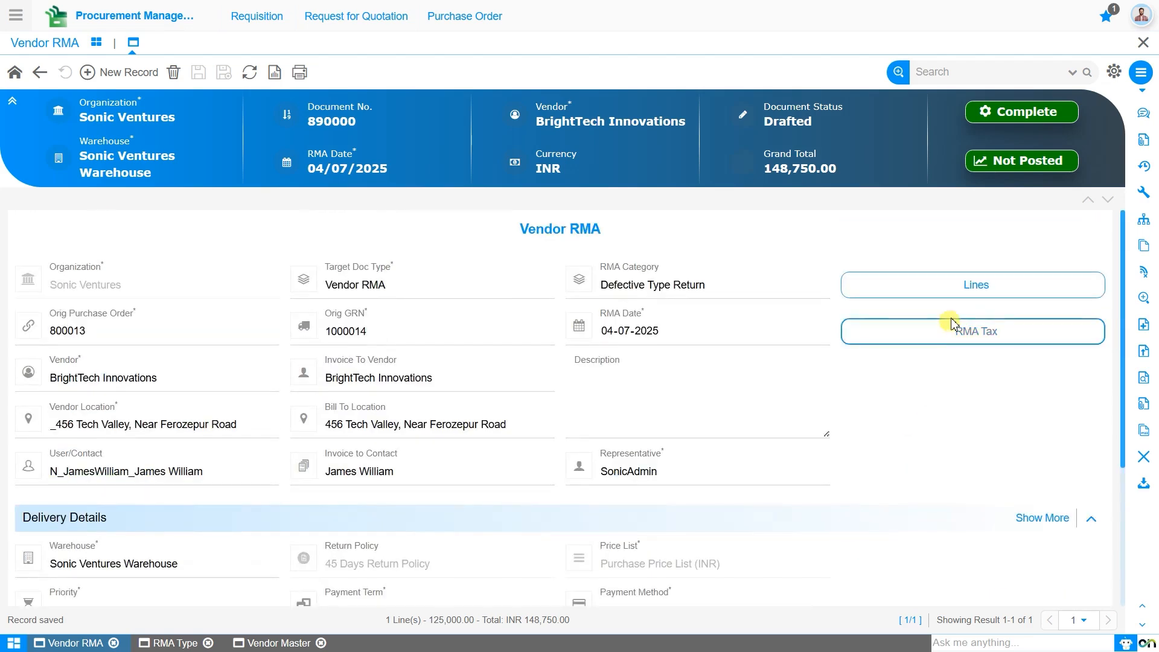
# Open the Samsung Galaxy S22 RMA line in its own form and examine its quantities, amounts and RMA tax.
pyautogui.click(964, 293)
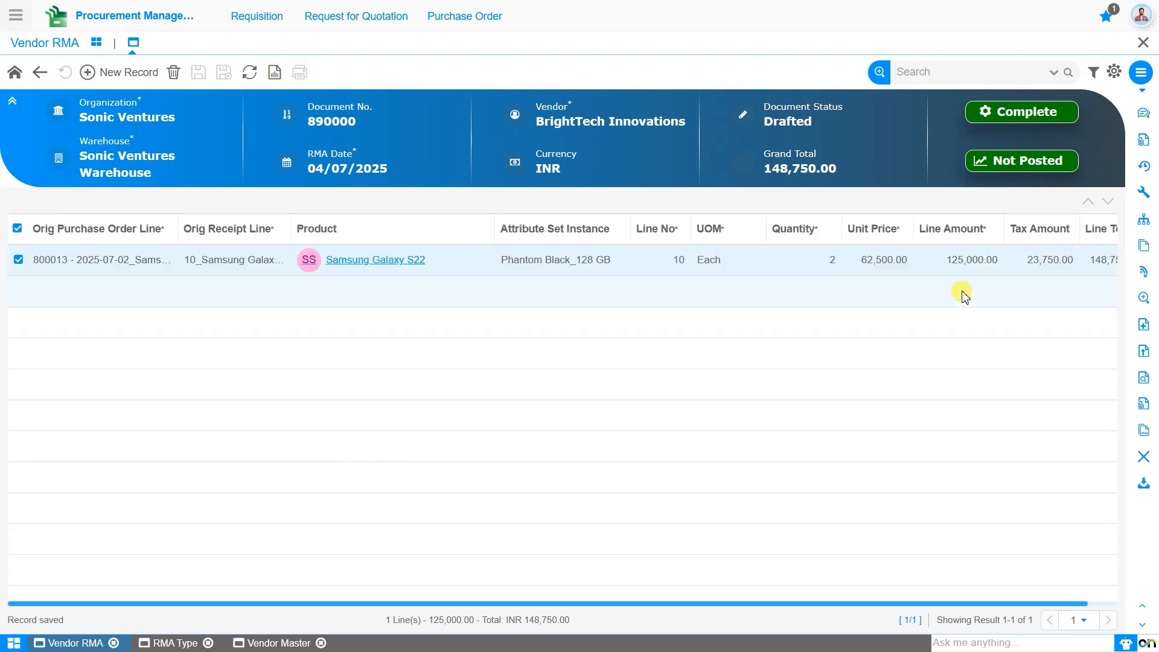
pyautogui.doubleClick(364, 261)
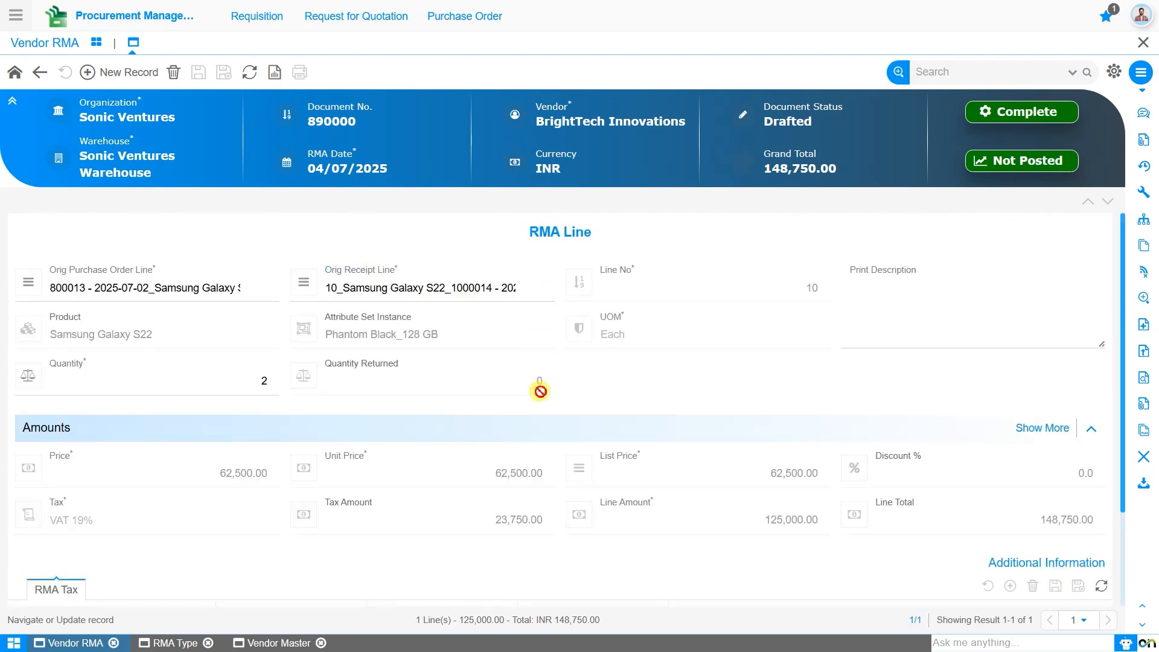
pyautogui.scroll(-2, 595, 406)
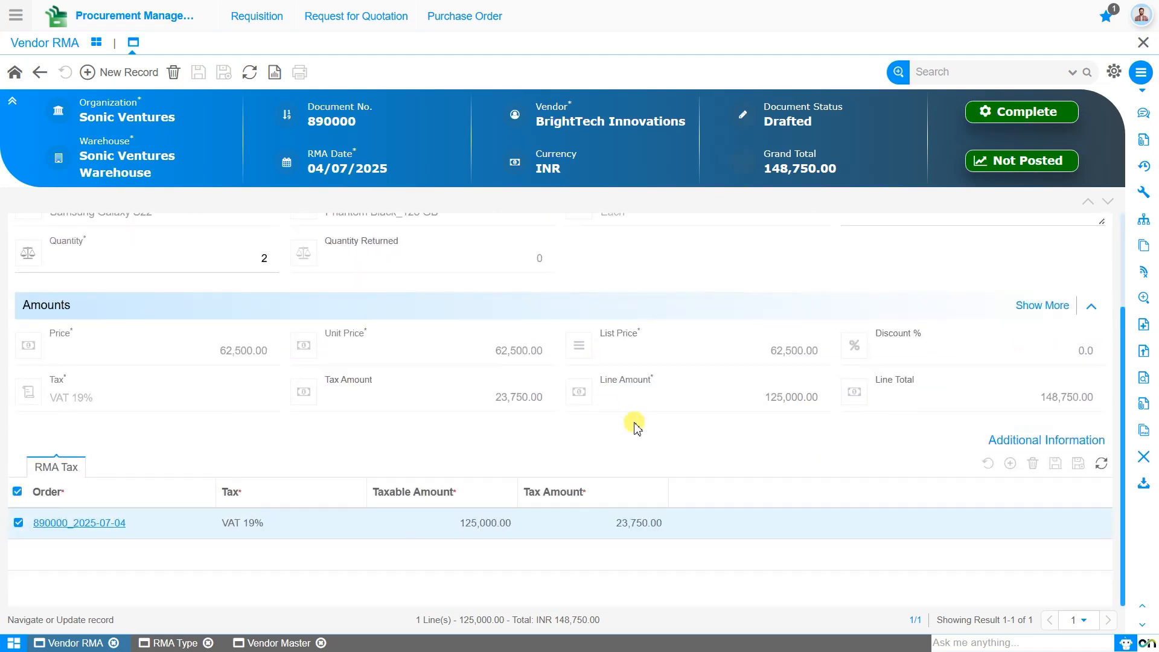
pyautogui.scroll(2, 633, 422)
pyautogui.scroll(-2, 636, 428)
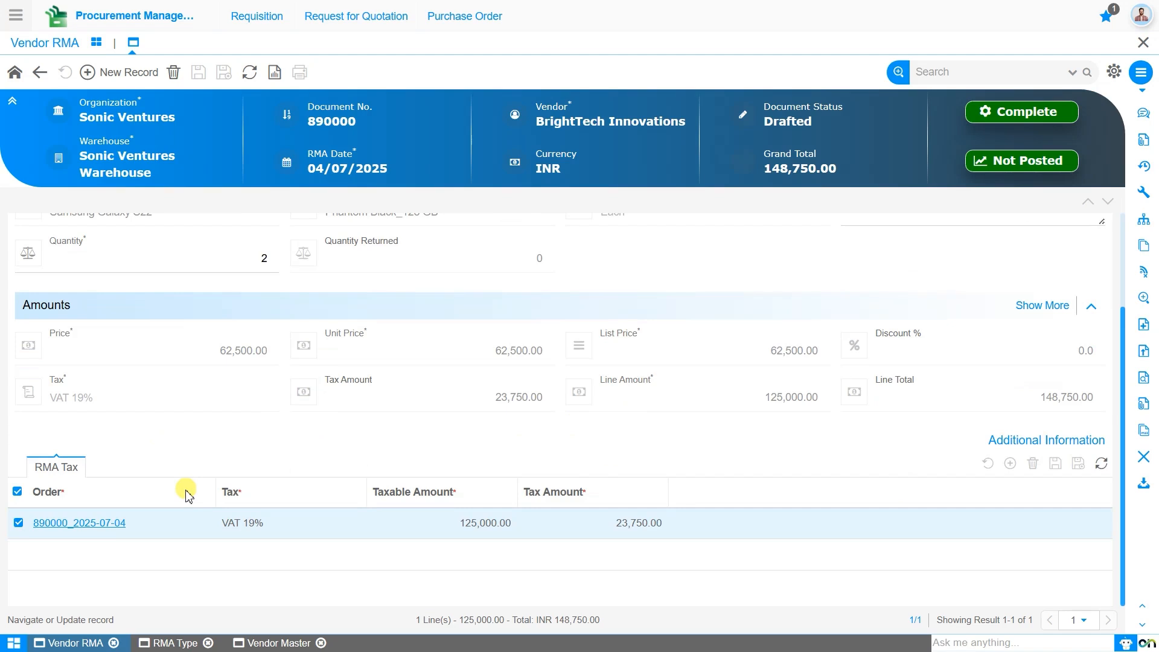
pyautogui.scroll(2, 212, 523)
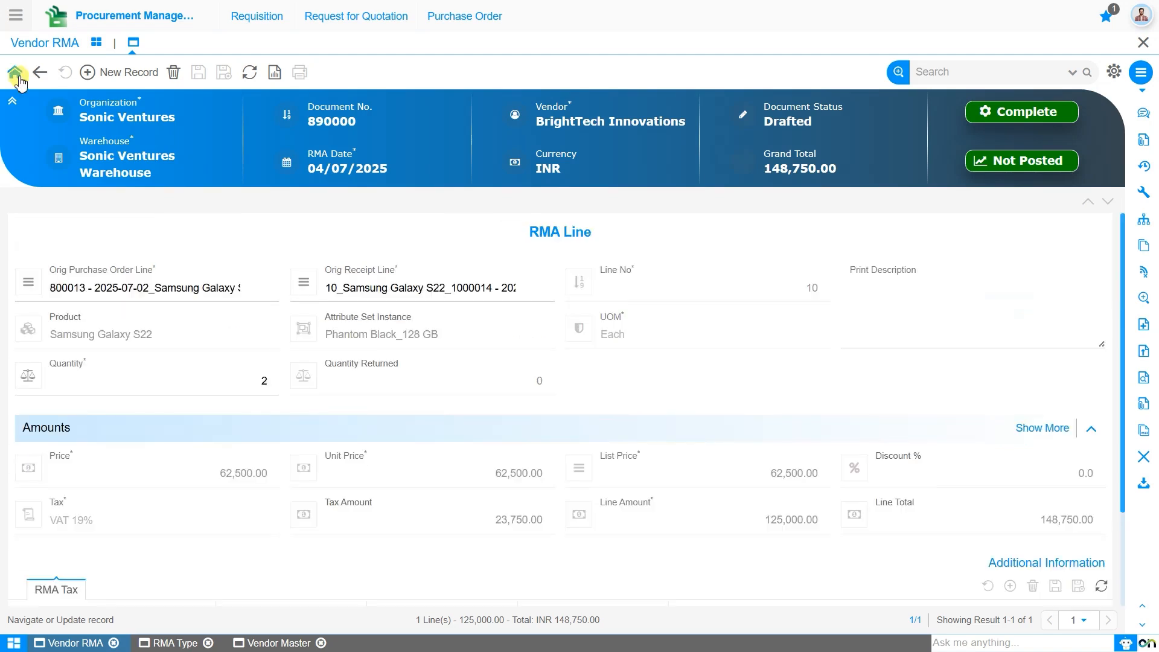
# Return to the Vendor RMA header and complete the document.
pyautogui.click(18, 77)
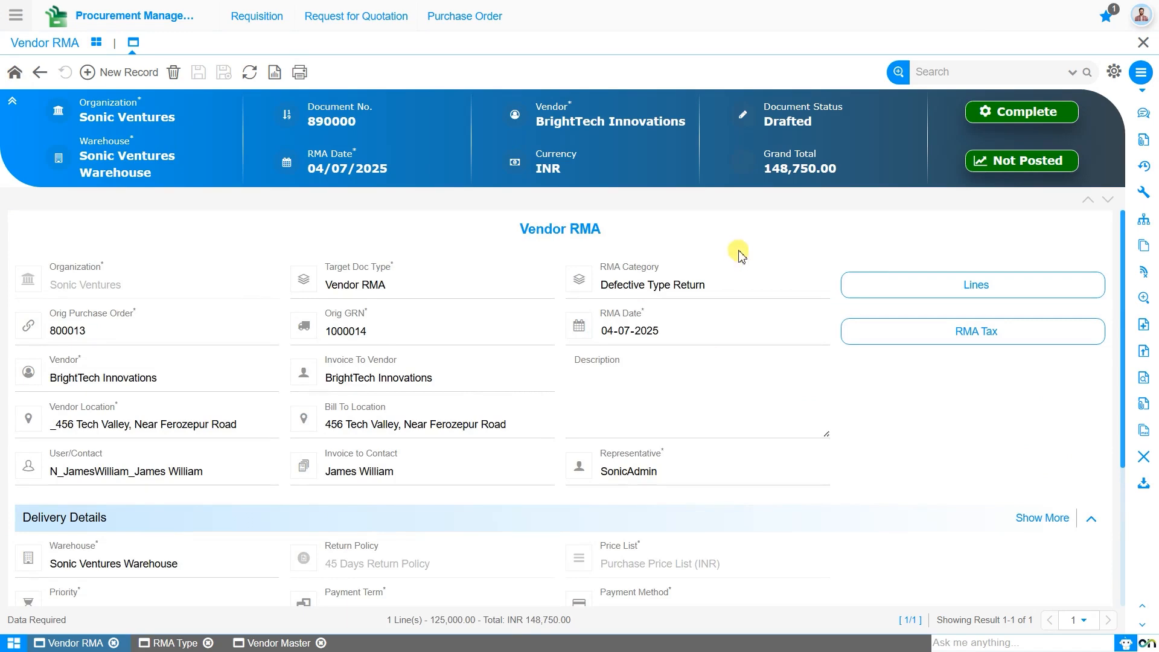
pyautogui.click(1020, 125)
pyautogui.click(604, 376)
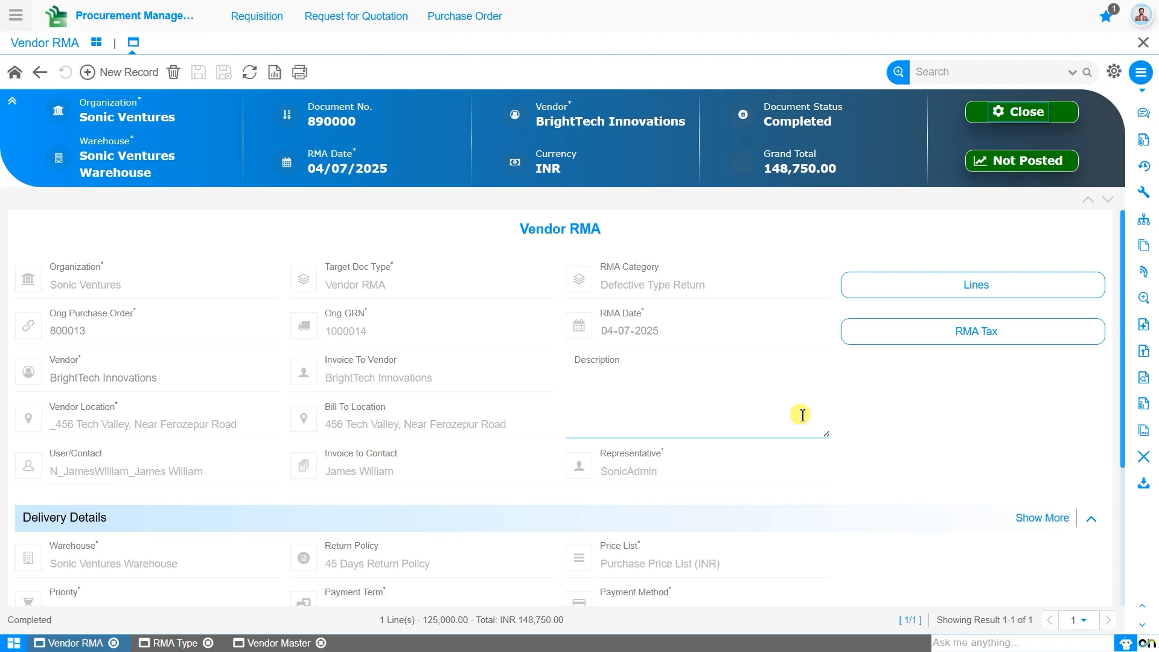
pyautogui.click(19, 17)
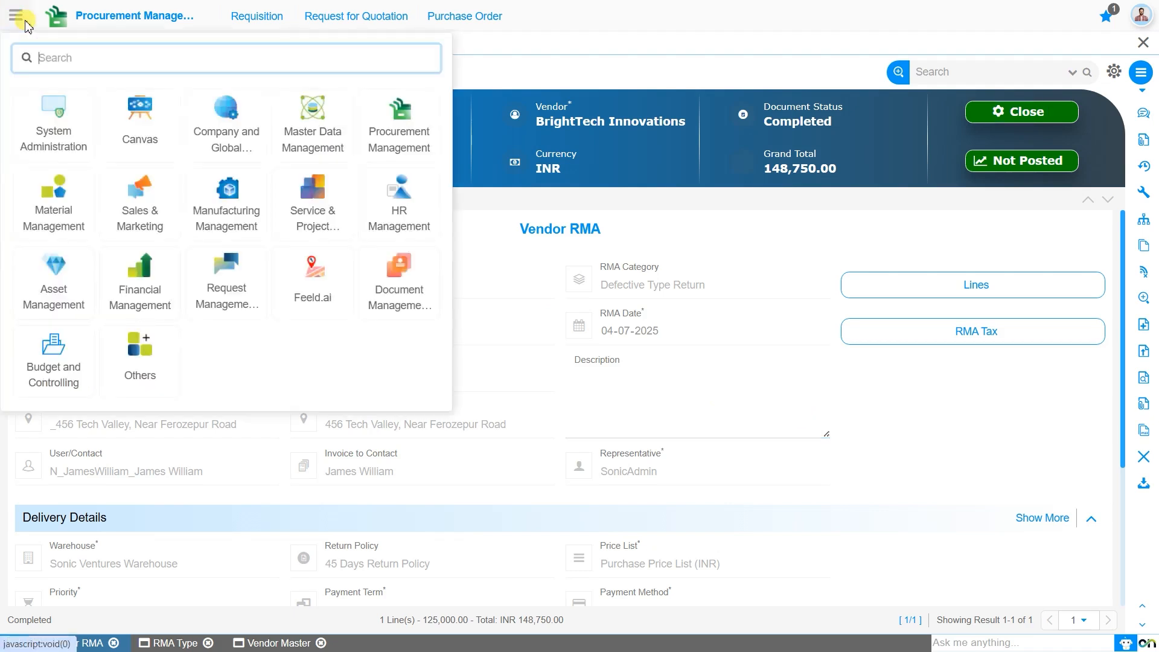
pyautogui.write('vendor re')
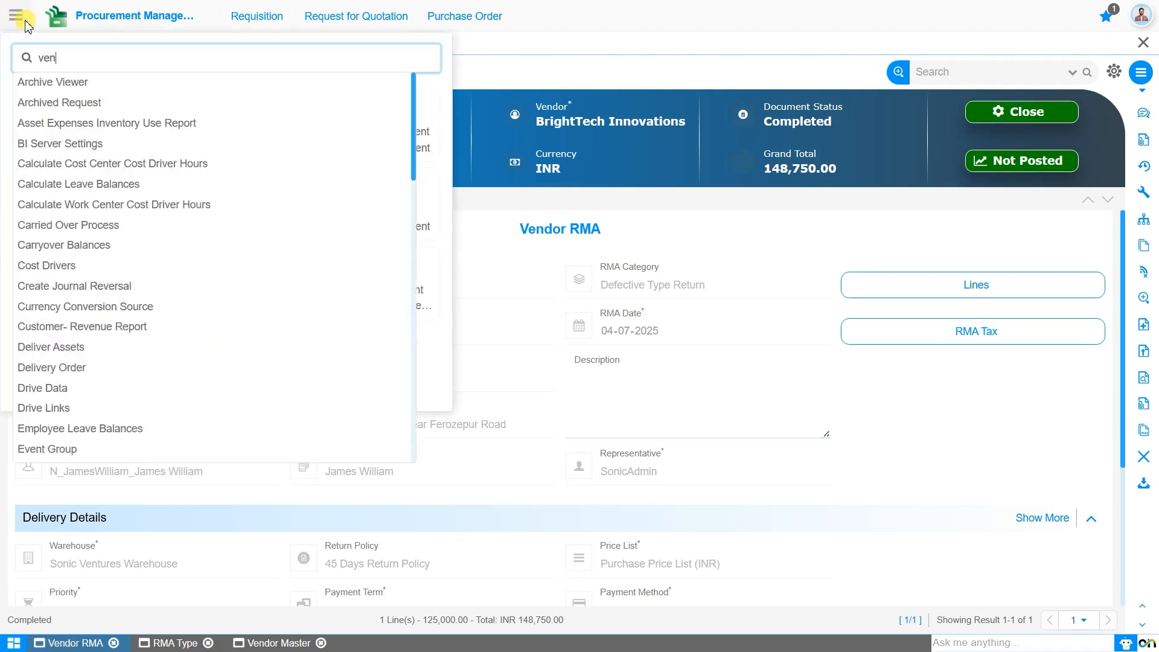
pyautogui.press('Down')
pyautogui.press('Down')
pyautogui.press('Down')
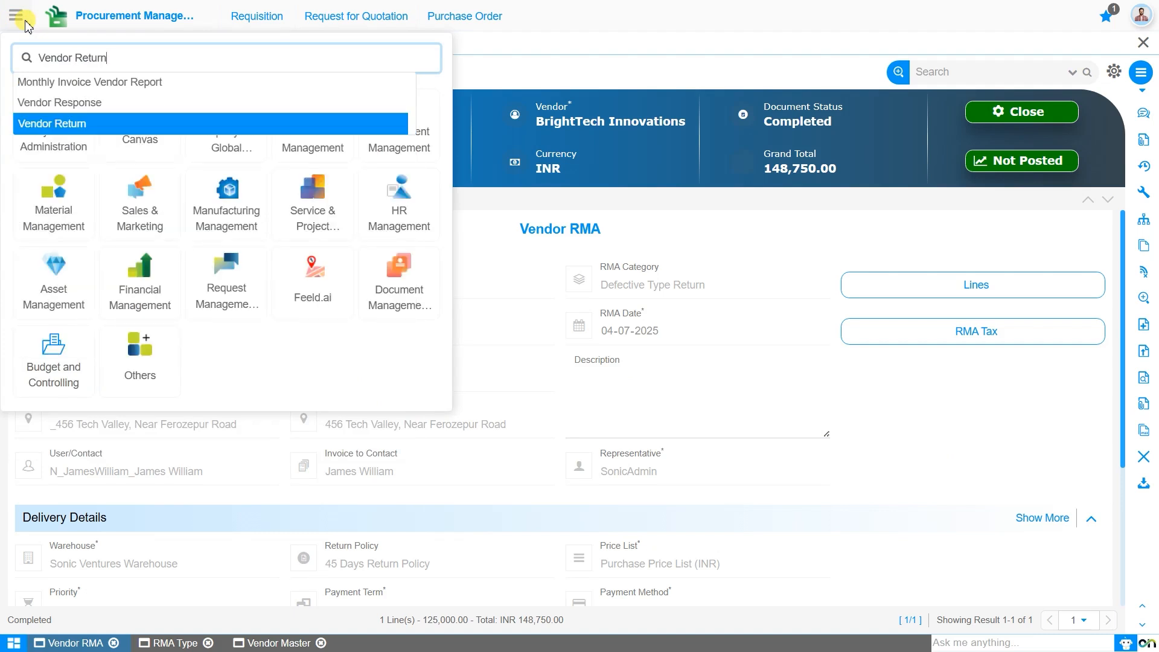
pyautogui.press('BackSpace')
pyautogui.press('BackSpace')
pyautogui.press('BackSpace')
pyautogui.press('BackSpace')
pyautogui.press('BackSpace')
pyautogui.press('BackSpace')
pyautogui.press('BackSpace')
pyautogui.press('BackSpace')
pyautogui.press('BackSpace')
pyautogui.press('BackSpace')
pyautogui.press('BackSpace')
pyautogui.press('BackSpace')
pyautogui.press('BackSpace')
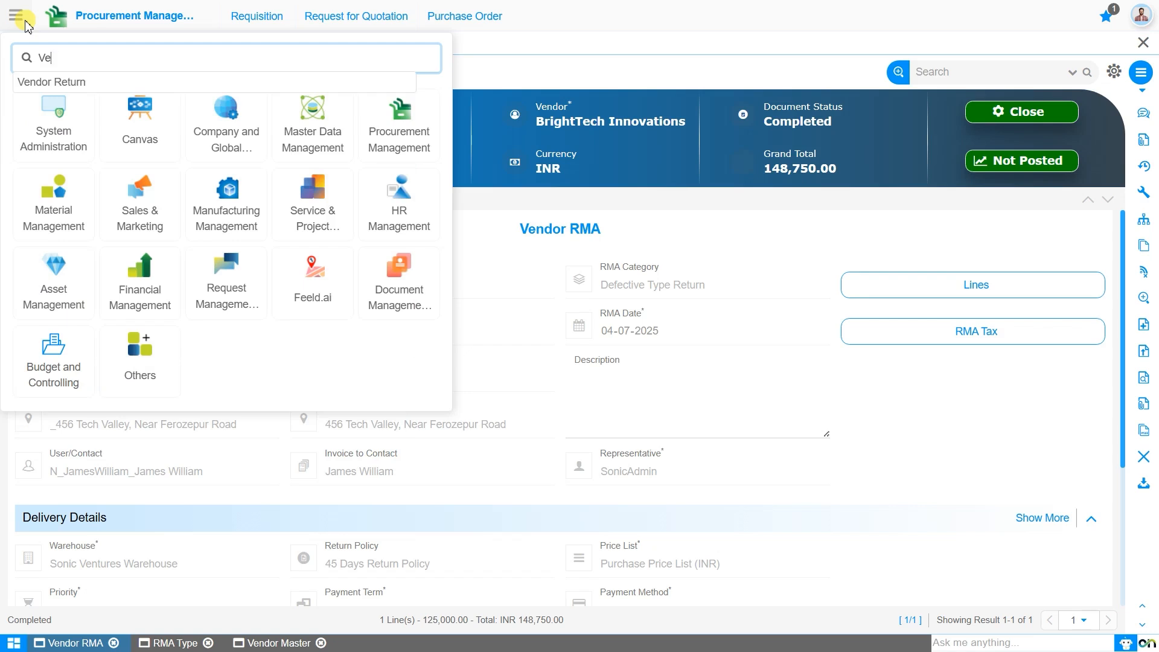
# Open the Vendor Return window from Material Management's storage operations and examine the charts on its dashboard.
pyautogui.click(60, 210)
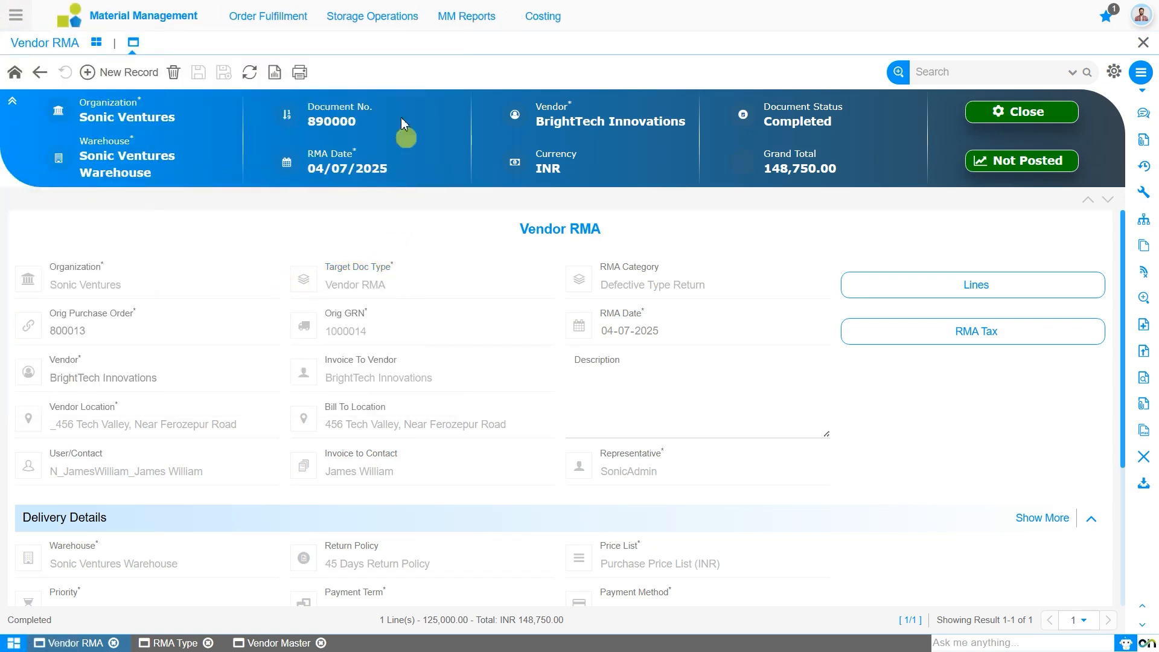
pyautogui.click(369, 27)
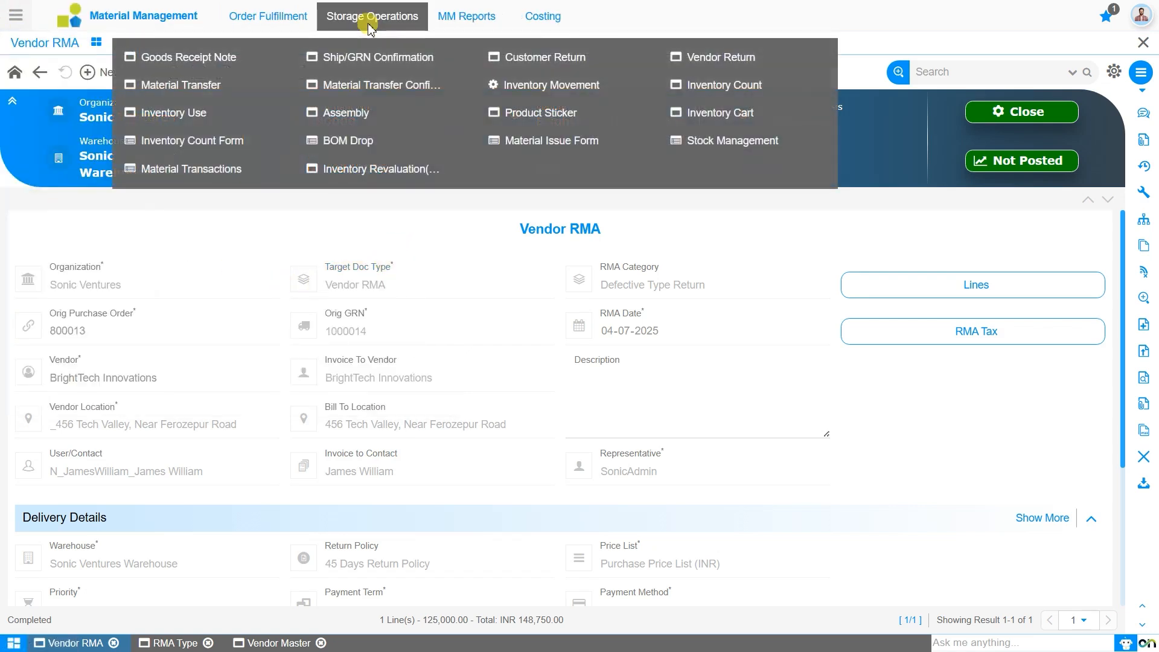
pyautogui.click(706, 59)
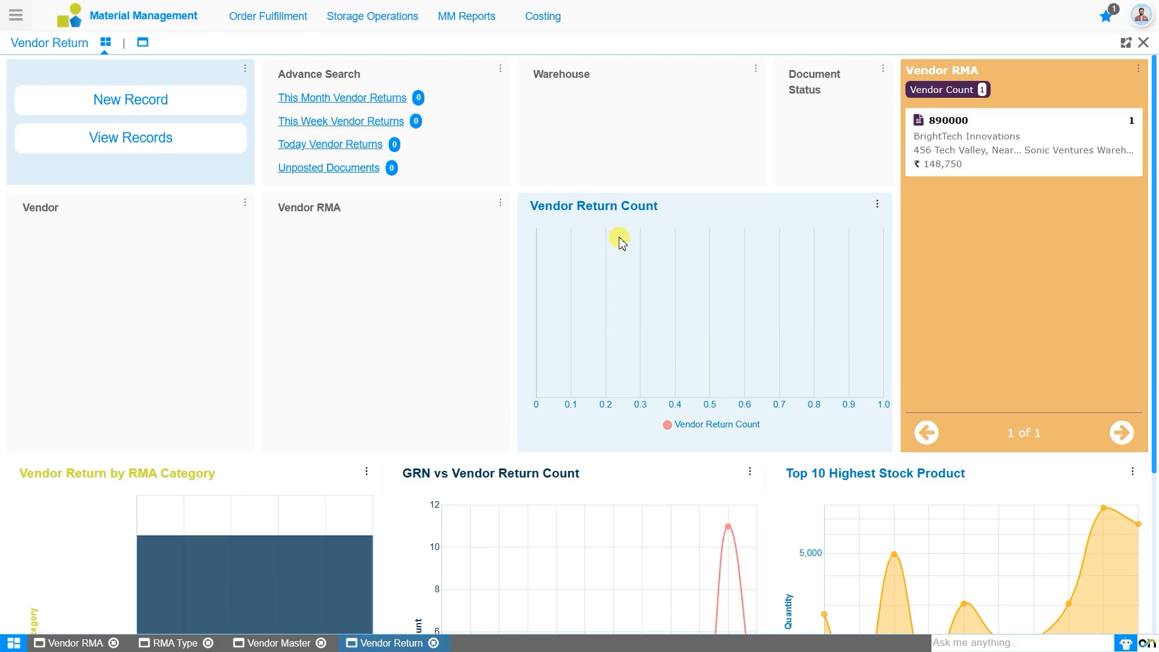
pyautogui.scroll(-4, 621, 241)
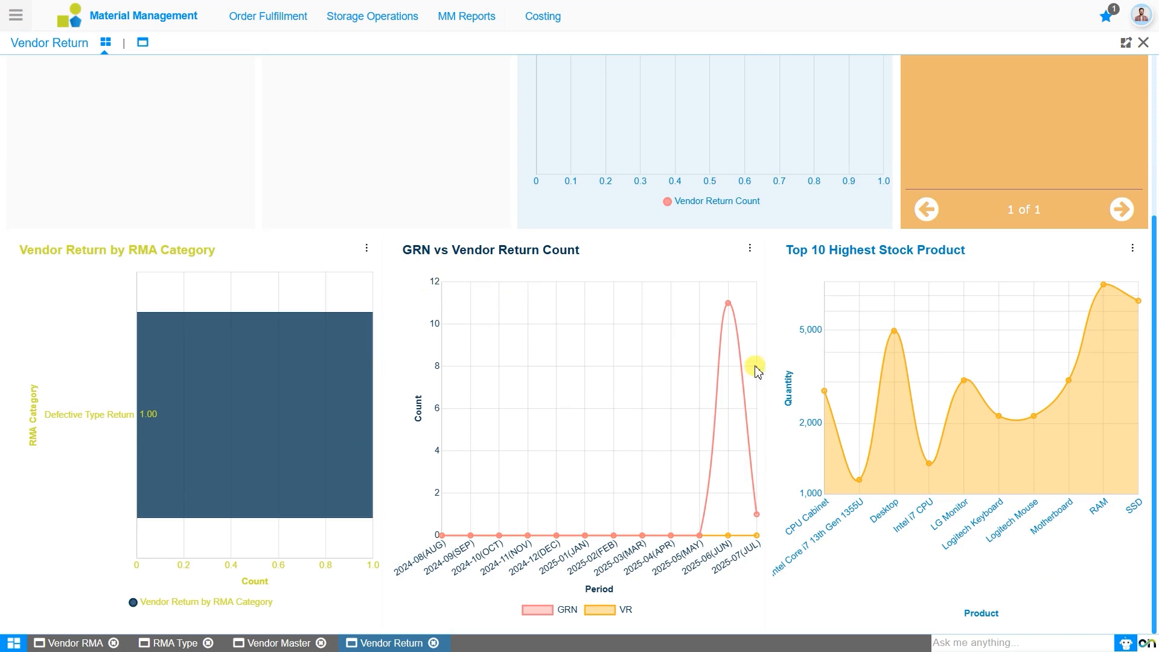
pyautogui.scroll(4, 754, 369)
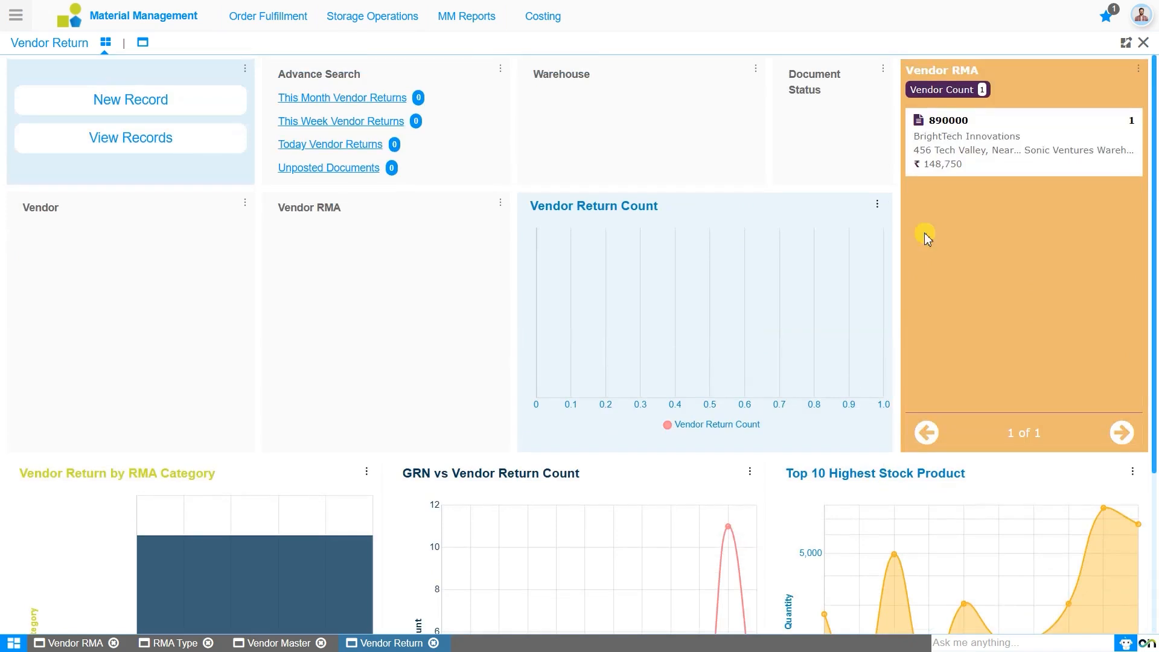
# Examine the BrightTech Innovations RMA on the dashboard, ticking its Samsung Galaxy S22 line to check the Generate Vendor Return option, and return to the RMA list.
pyautogui.doubleClick(947, 124)
pyautogui.click(979, 202)
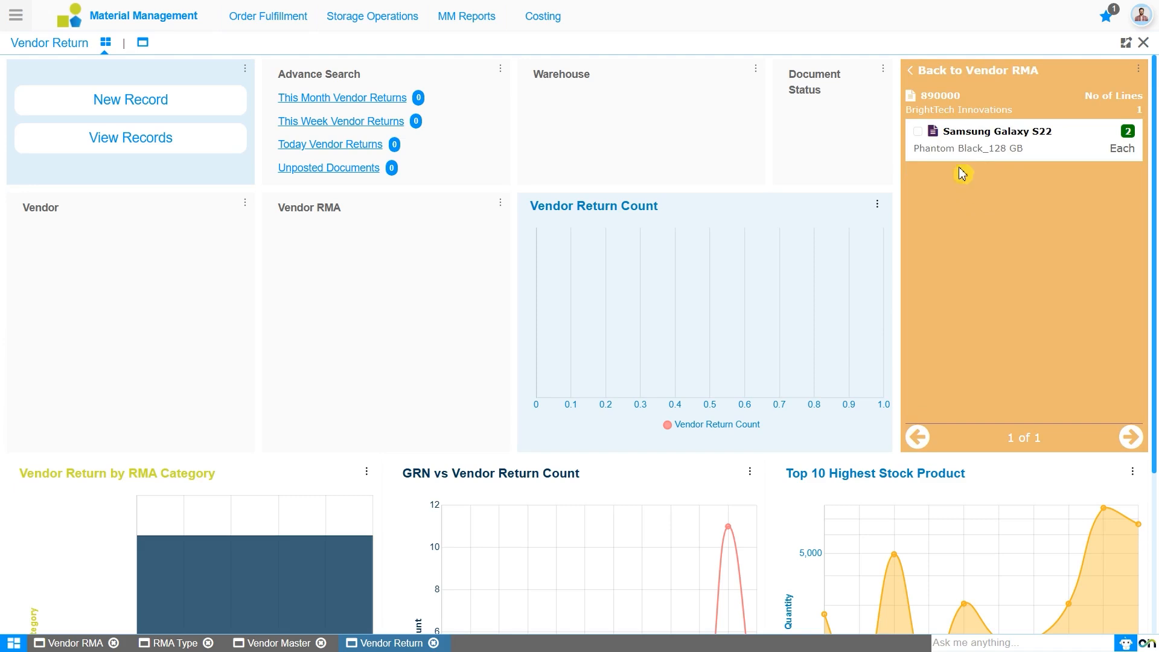
pyautogui.click(919, 132)
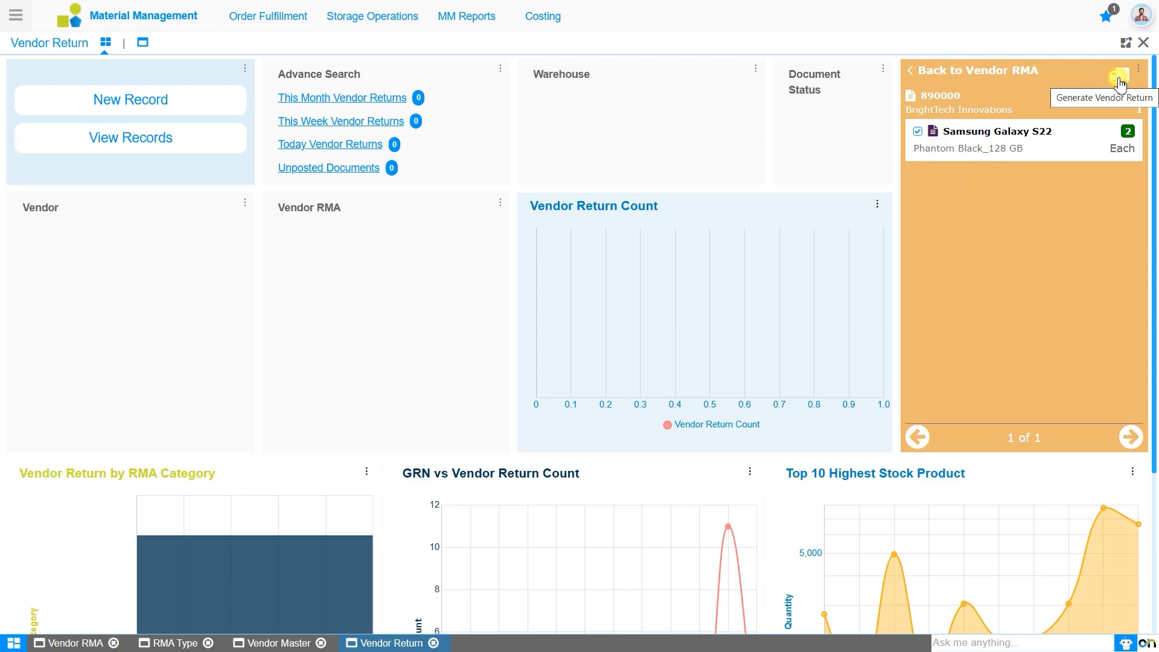
pyautogui.click(912, 71)
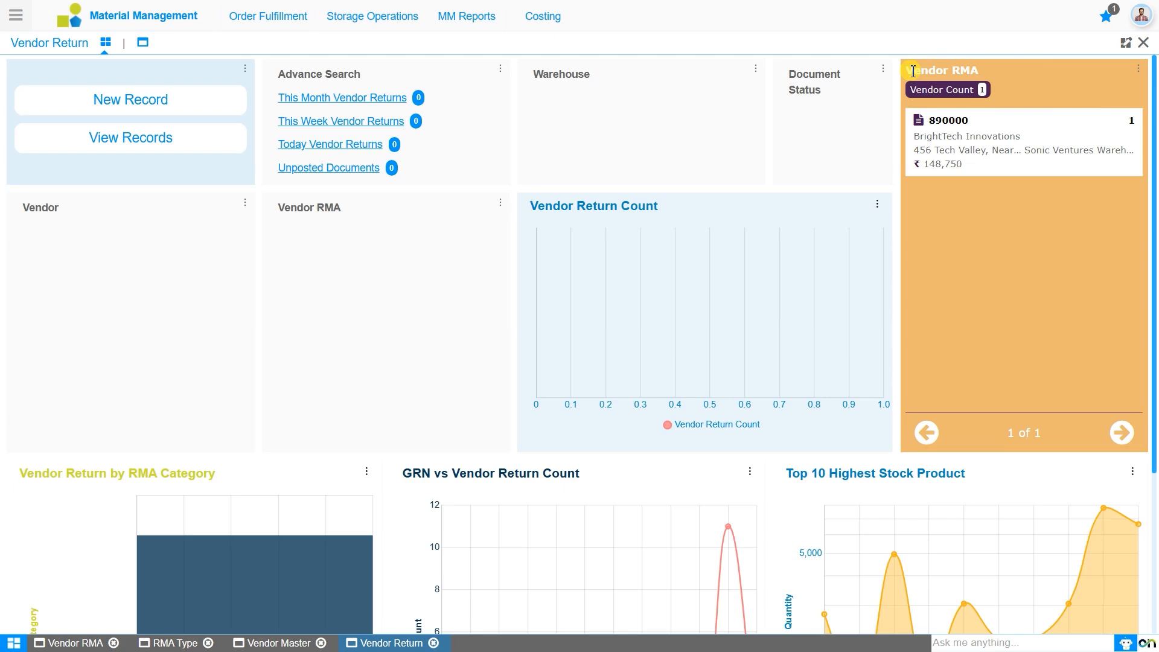
# Create a new Vendor Return with document type MM Vendor Return and movement date 05-07-2025, keeping Sonic Ventures Warehouse.
pyautogui.click(179, 112)
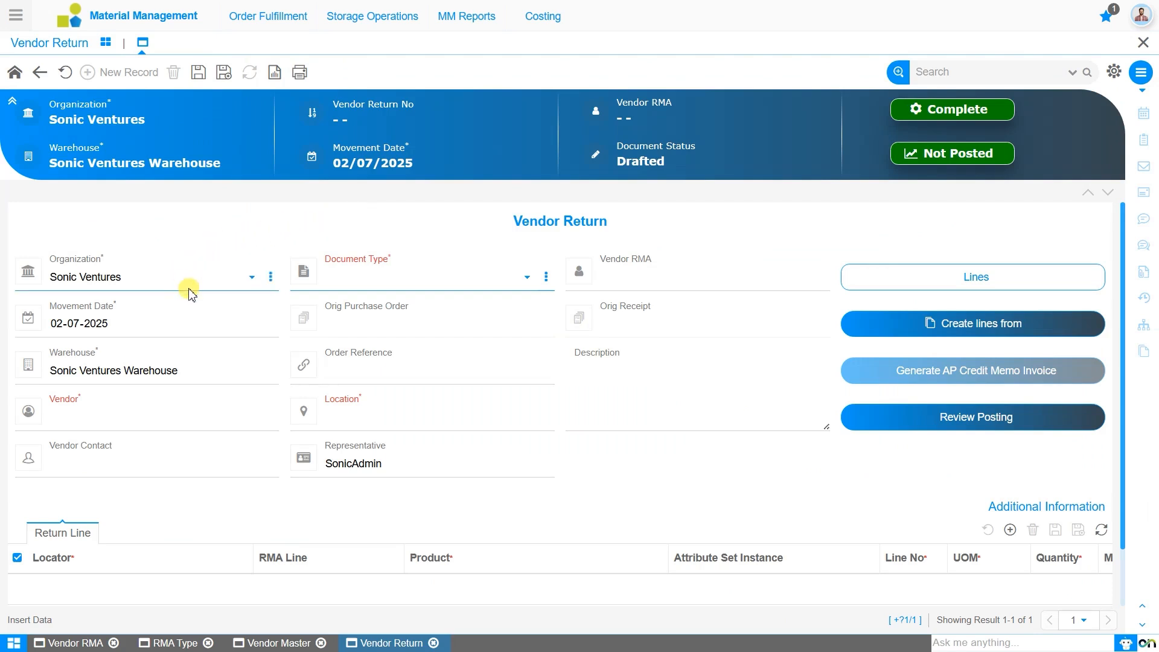
pyautogui.click(386, 279)
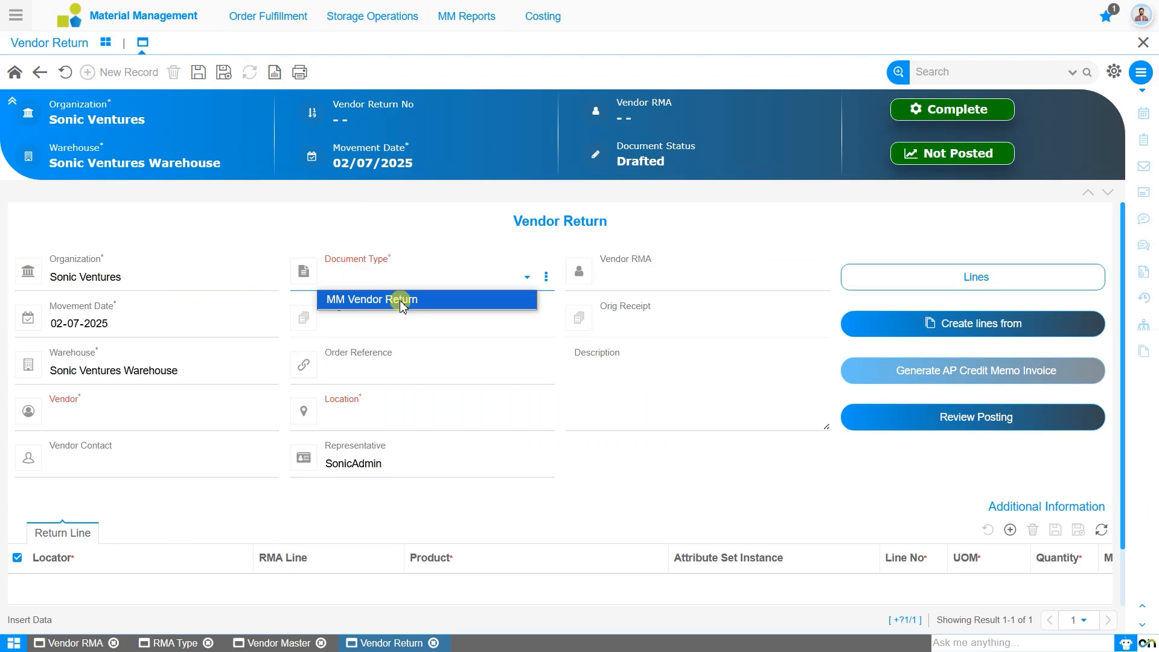
pyautogui.click(400, 299)
pyautogui.click(63, 328)
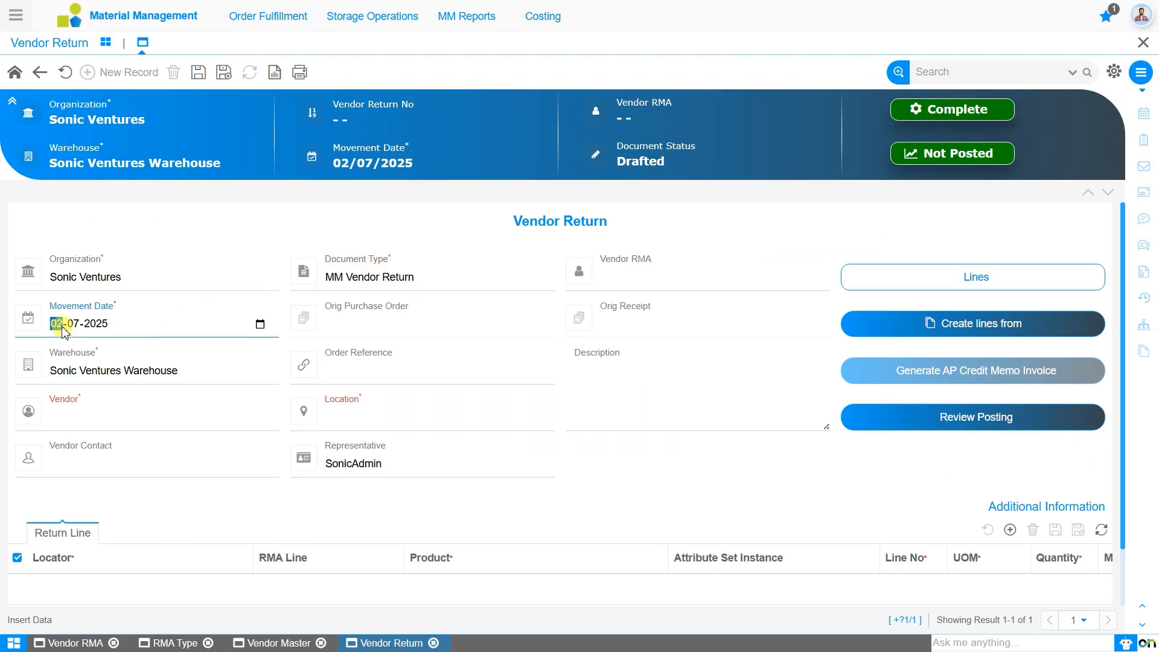
pyautogui.write('05')
pyautogui.click(228, 371)
pyautogui.click(228, 371)
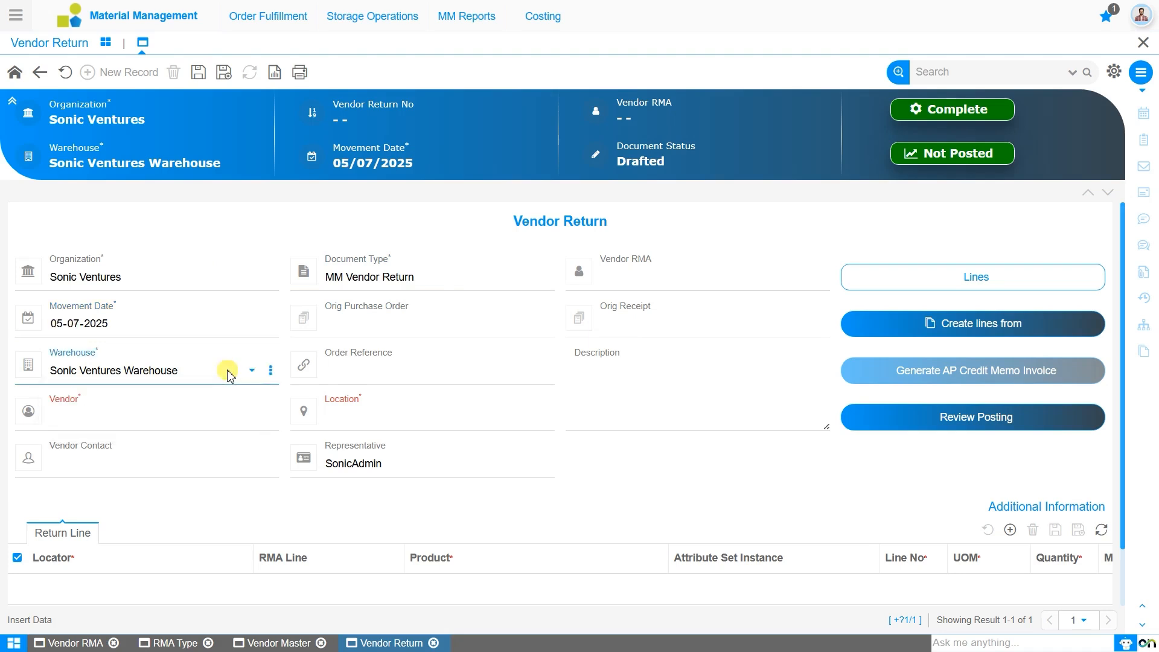
# Set the Vendor Return's vendor to BrightTech Innovations and save the record.
pyautogui.click(194, 412)
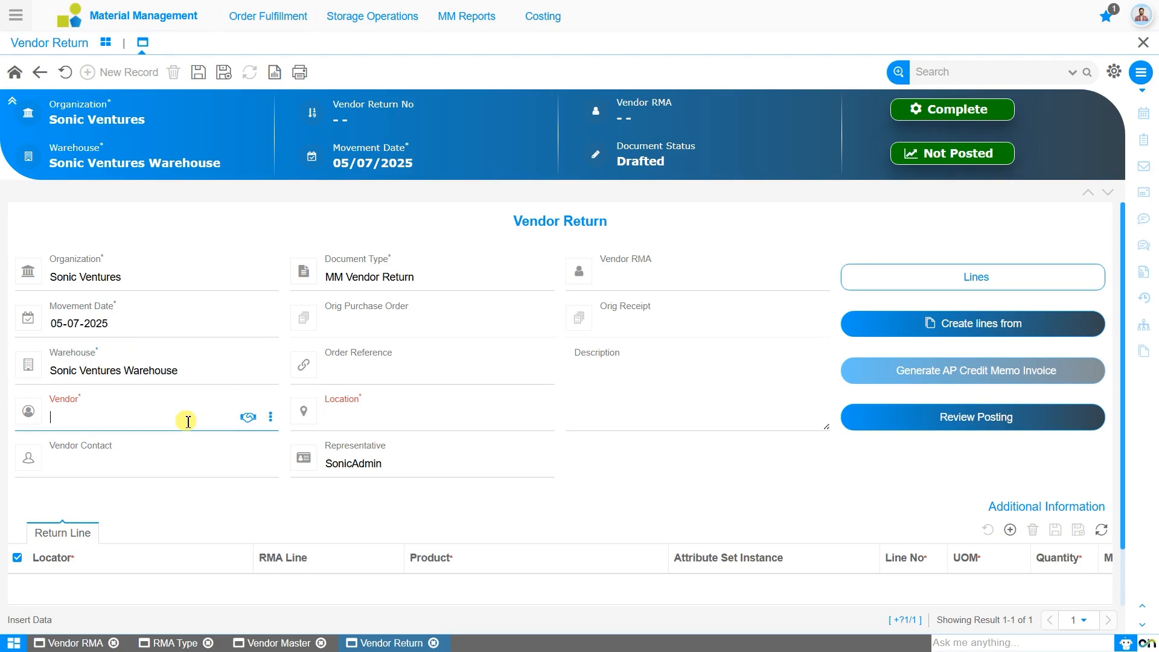
pyautogui.write('bri')
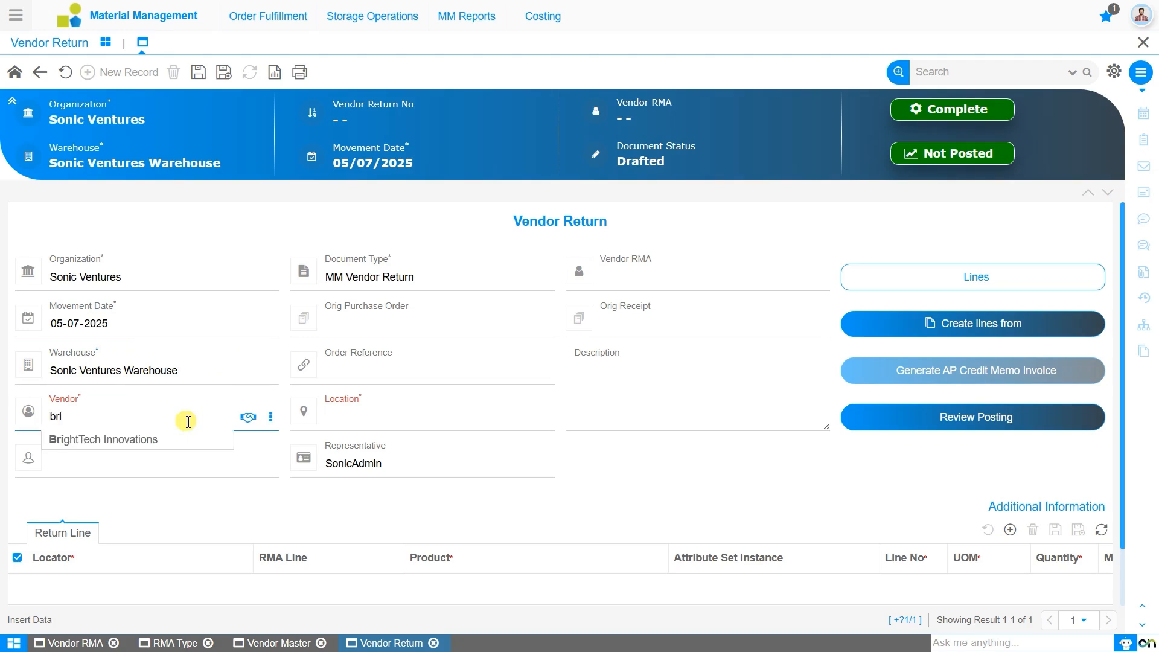
pyautogui.press('Return')
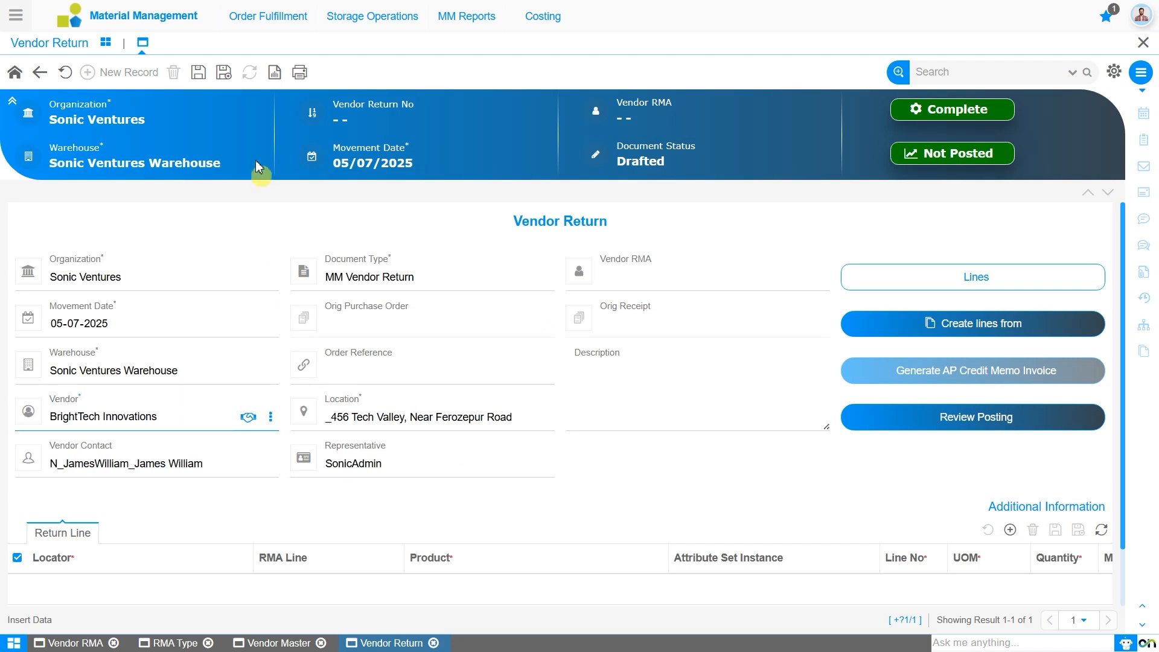
pyautogui.click(198, 73)
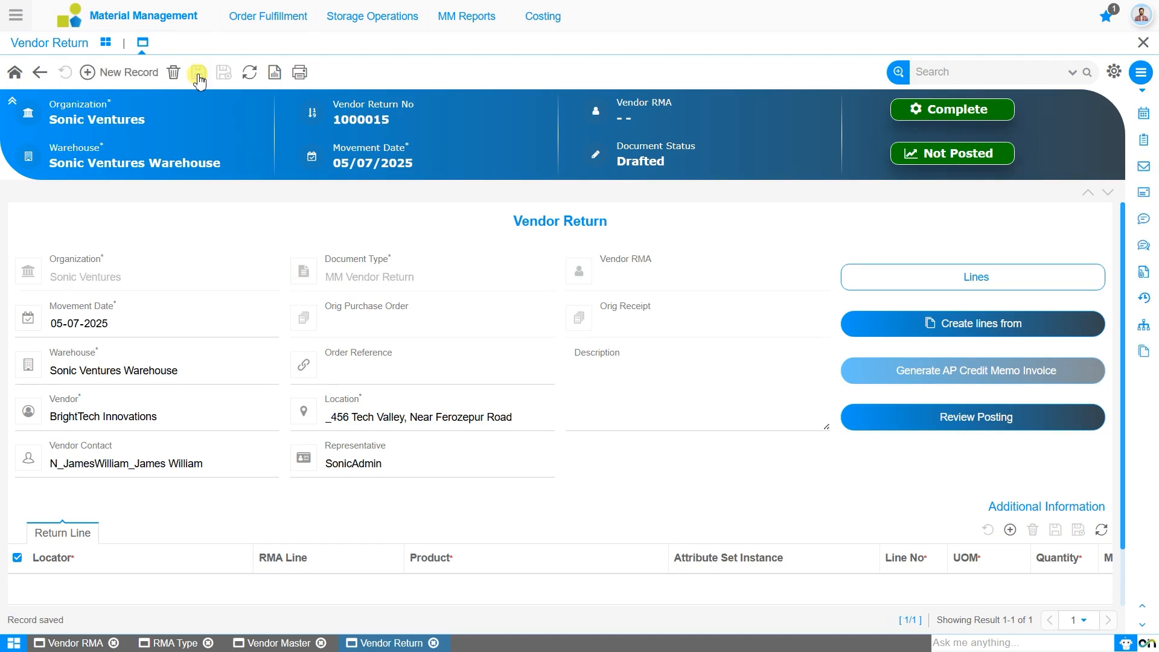
# Start creating return lines from an existing document, choosing the BrightTech Innovations Vendor RMA ordered 04/07/2025 as the source.
pyautogui.click(975, 326)
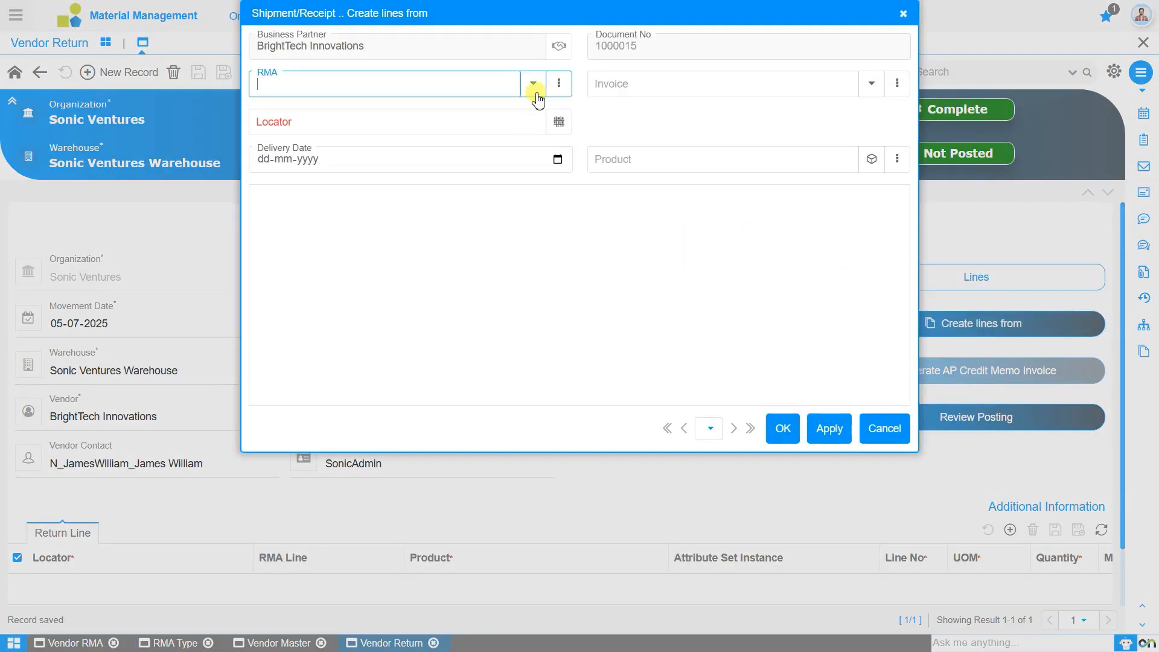
pyautogui.click(535, 85)
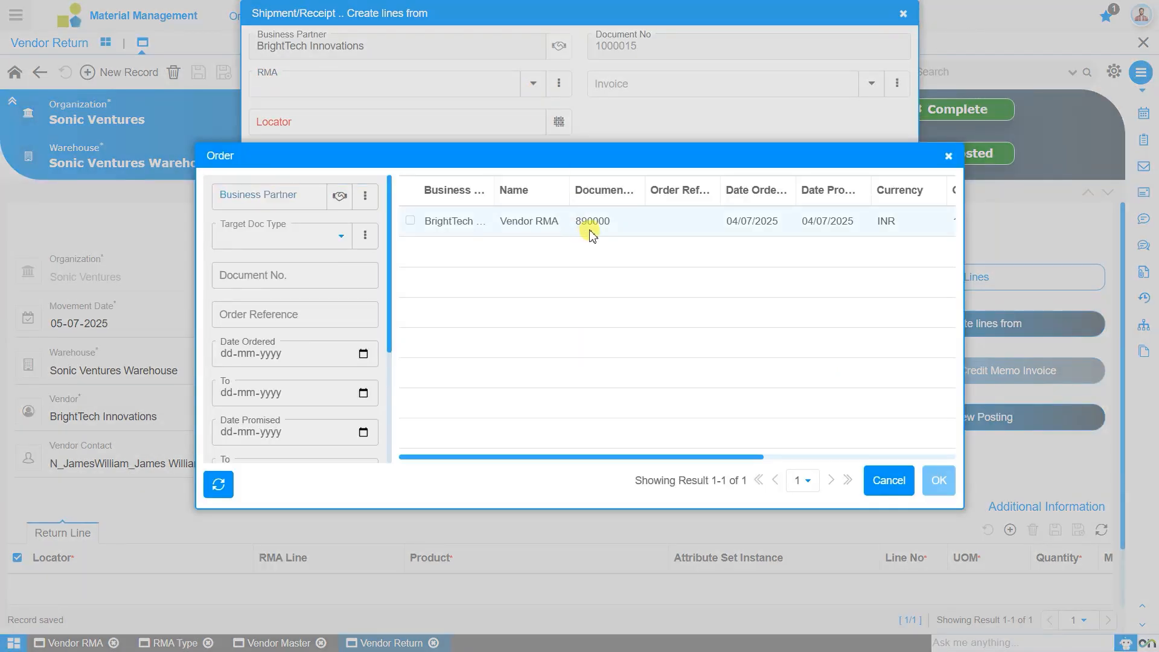
pyautogui.click(590, 234)
pyautogui.click(939, 480)
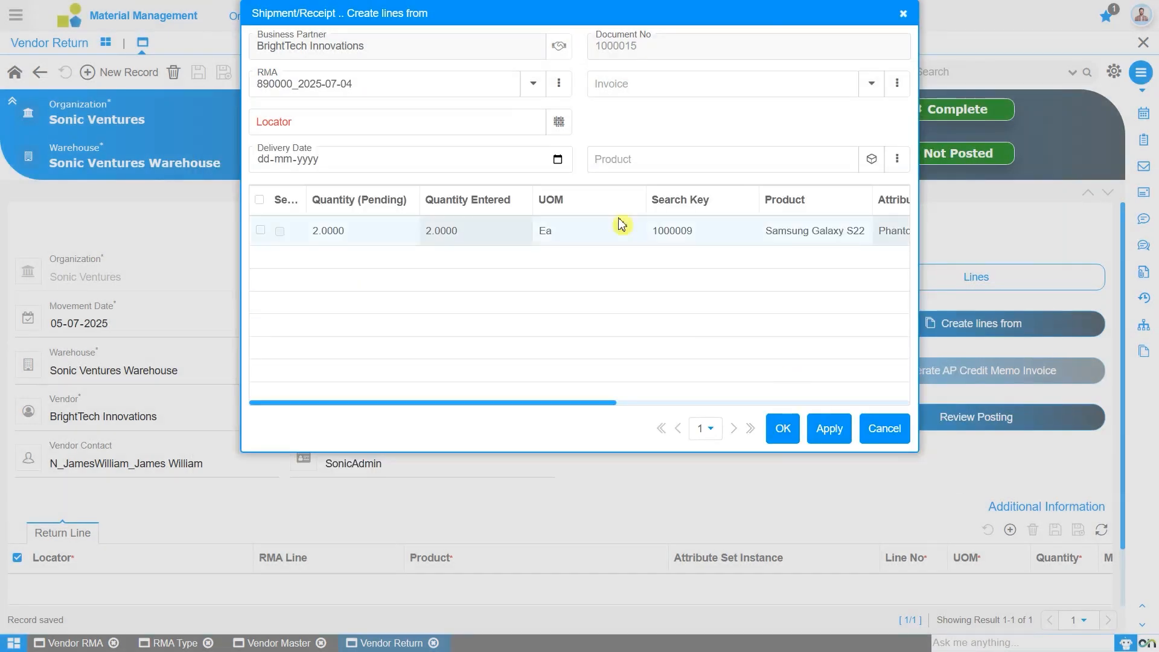
# Set the locator for the return lines to Sonic Ventures Warehouse_SVW-1(1*1*1).
pyautogui.click(559, 122)
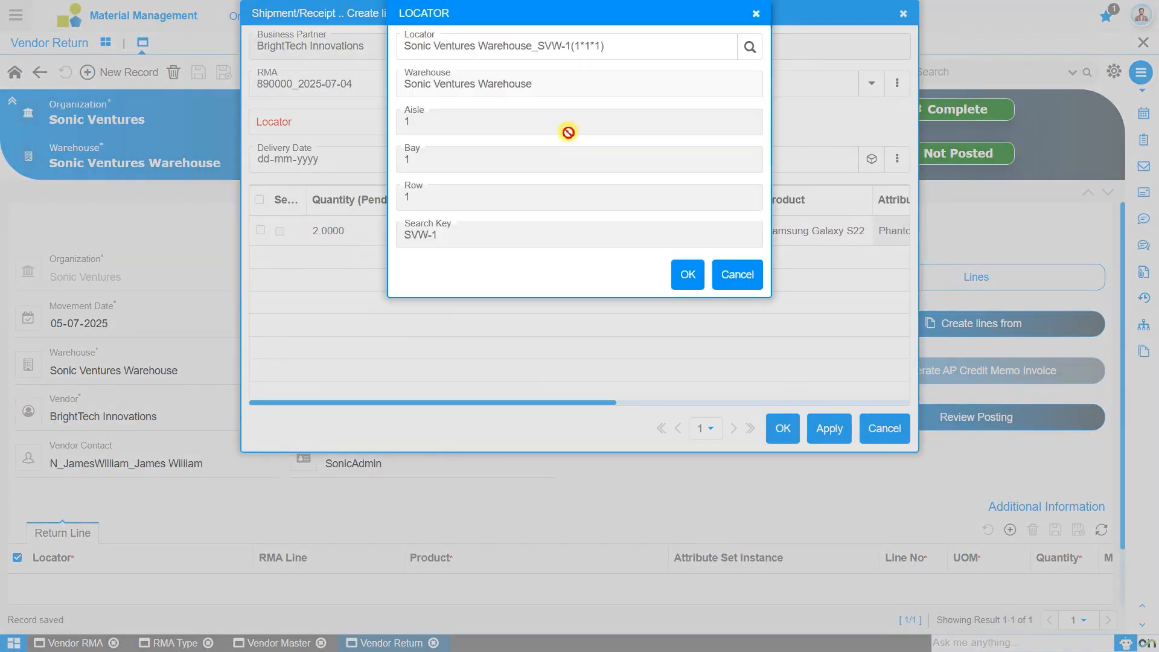
pyautogui.click(621, 43)
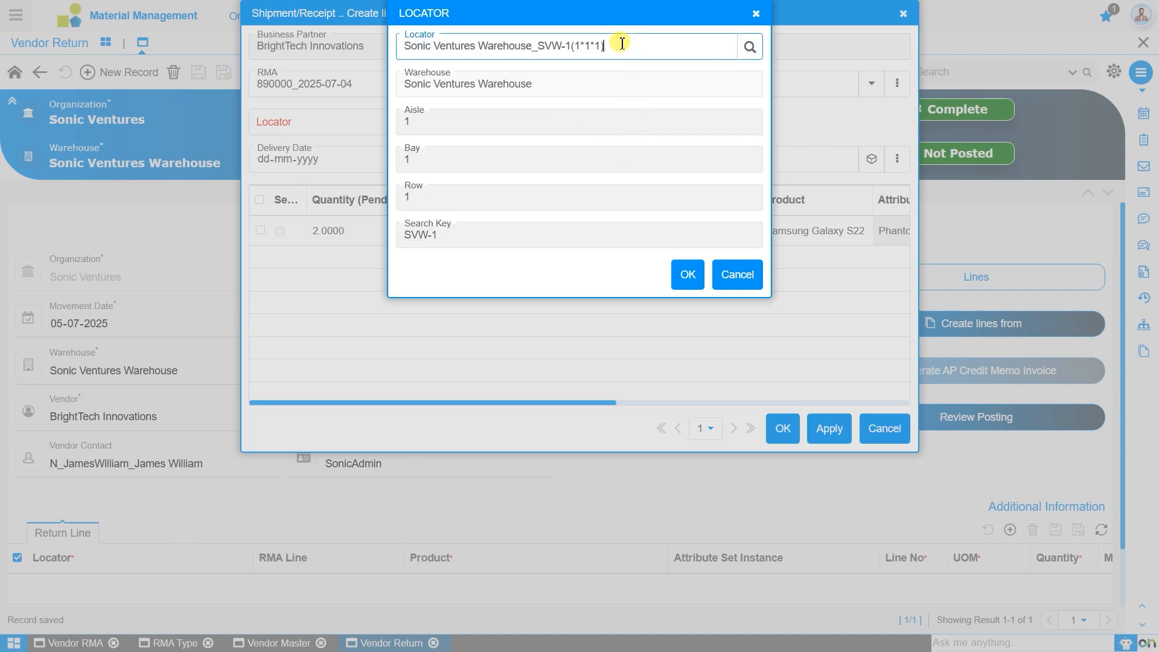
pyautogui.press('BackSpace')
pyautogui.press('BackSpace')
pyautogui.press('BackSpace')
pyautogui.press('BackSpace')
pyautogui.press('BackSpace')
pyautogui.press('BackSpace')
pyautogui.press('BackSpace')
pyautogui.press('BackSpace')
pyautogui.press('BackSpace')
pyautogui.press('BackSpace')
pyautogui.press('BackSpace')
pyautogui.press('BackSpace')
pyautogui.press('BackSpace')
pyautogui.press('BackSpace')
pyautogui.press('BackSpace')
pyautogui.press('BackSpace')
pyautogui.press('BackSpace')
pyautogui.press('BackSpace')
pyautogui.press('BackSpace')
pyautogui.press('BackSpace')
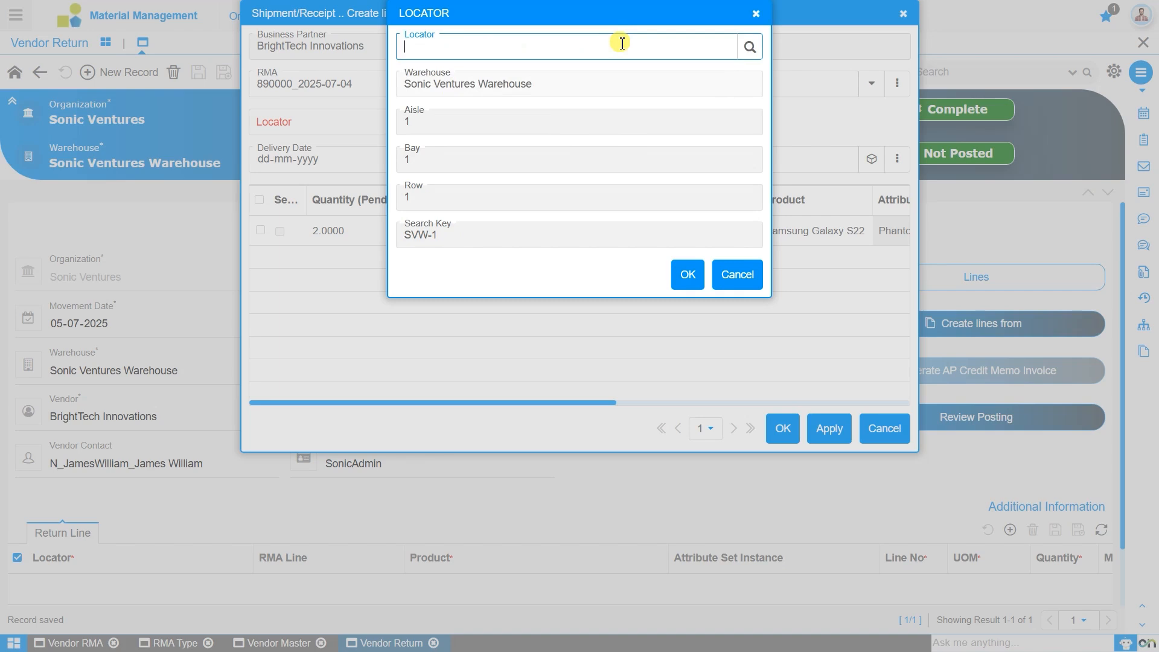
pyautogui.click(689, 281)
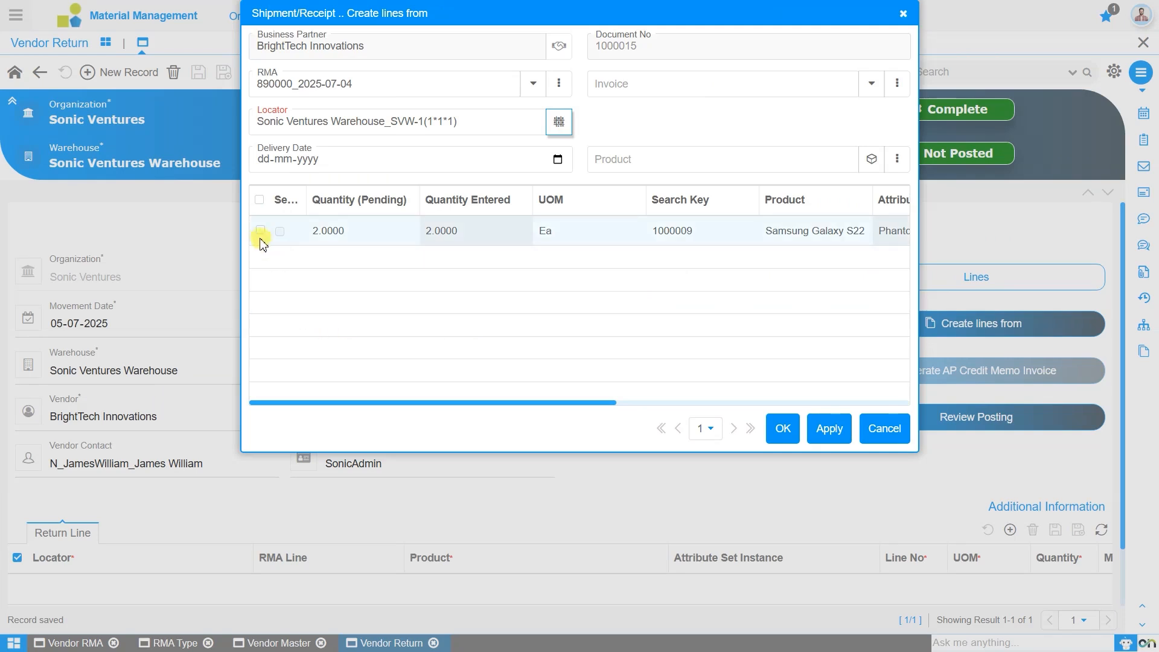
# Select the Samsung Galaxy S22 line with an entered quantity of 2 and create the return line.
pyautogui.click(261, 233)
pyautogui.click(485, 238)
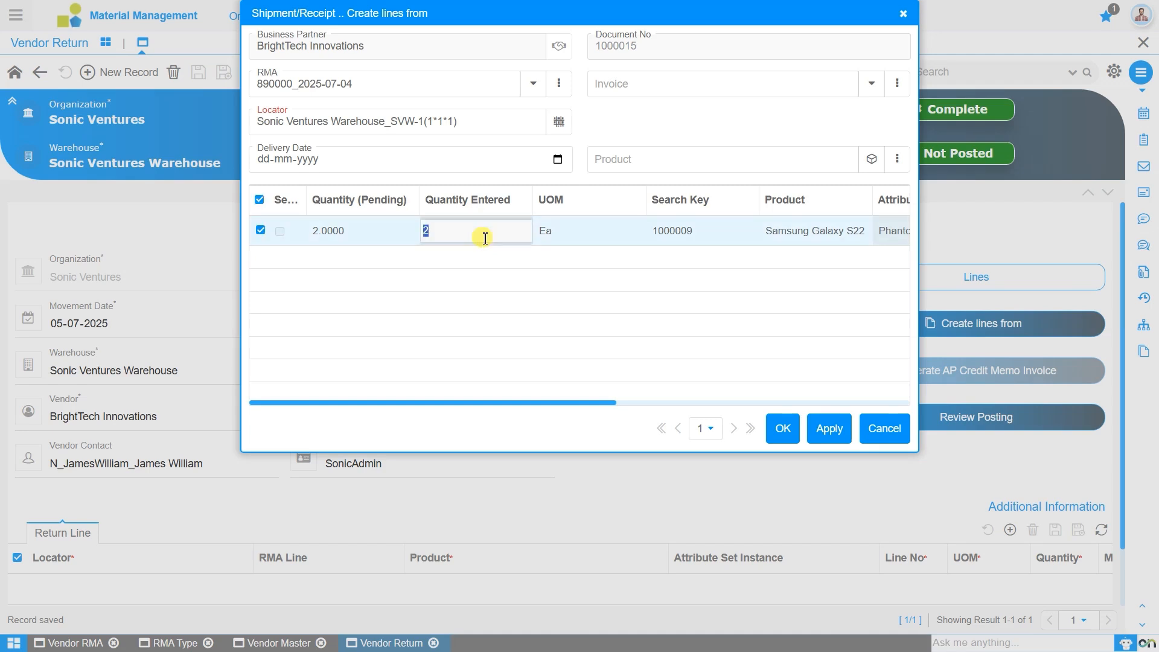
pyautogui.write('2')
pyautogui.click(784, 429)
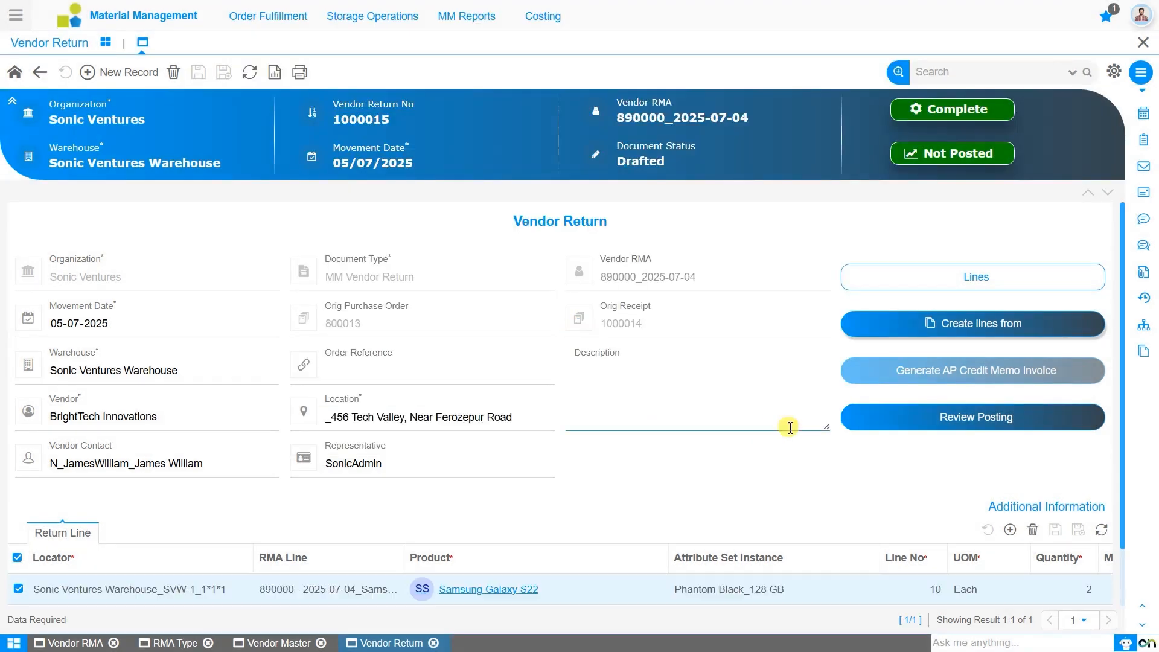
# Review the details of the Samsung Galaxy S22 return line and complete the Vendor Return document.
pyautogui.scroll(-2, 658, 397)
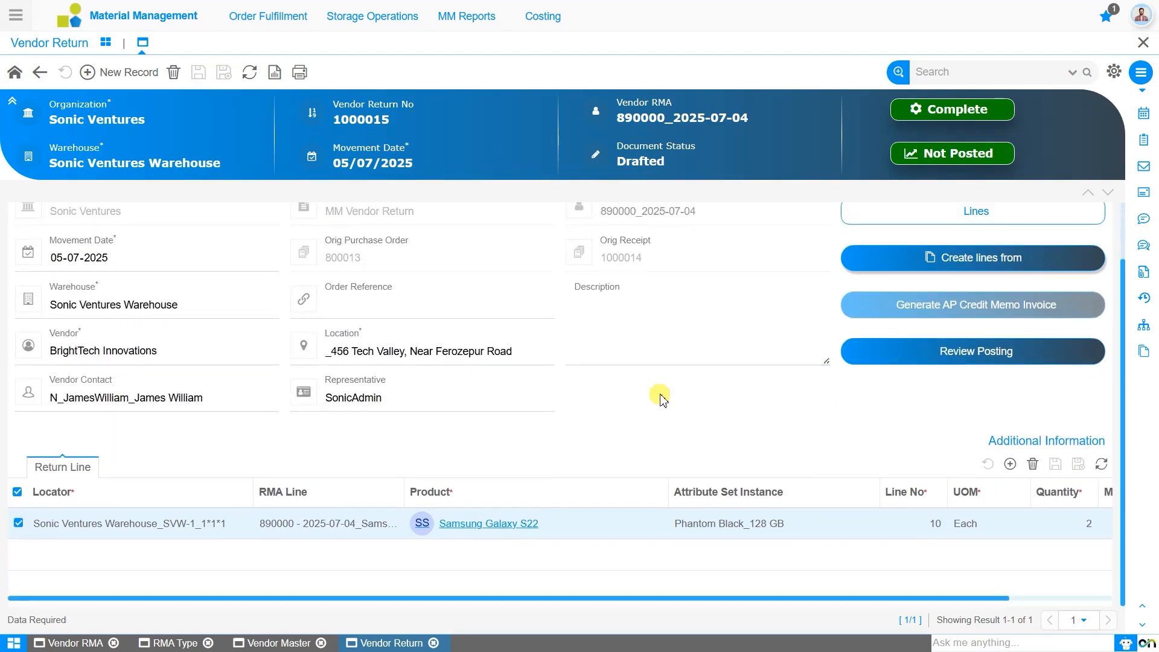
pyautogui.scroll(2, 662, 399)
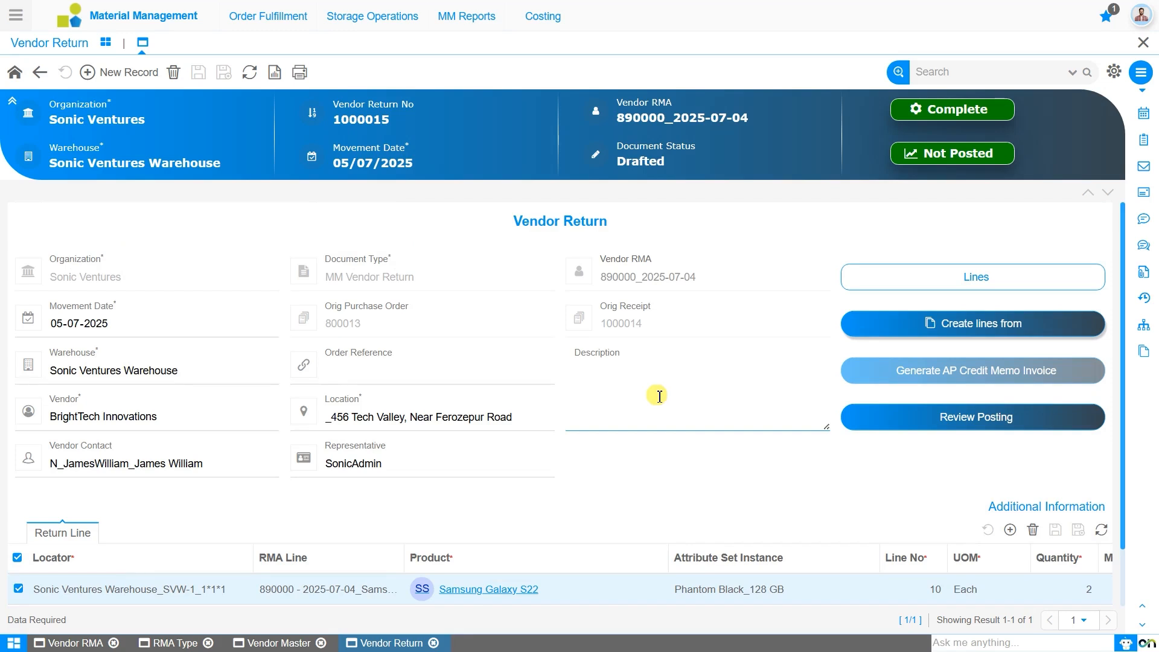
pyautogui.click(976, 276)
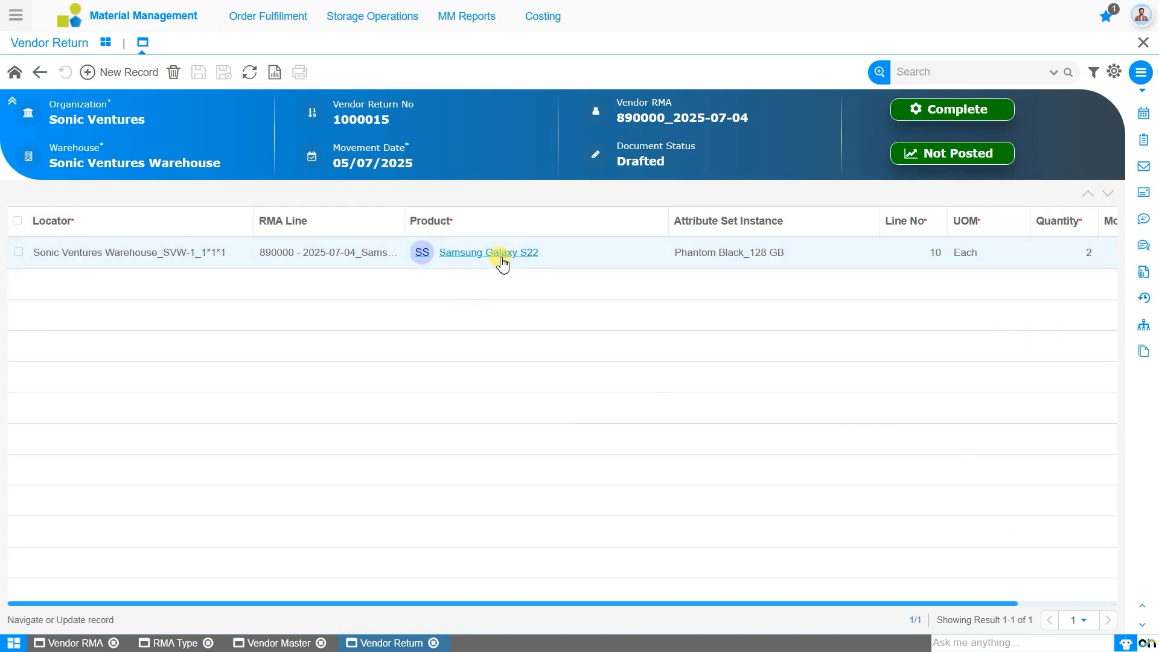
pyautogui.doubleClick(502, 263)
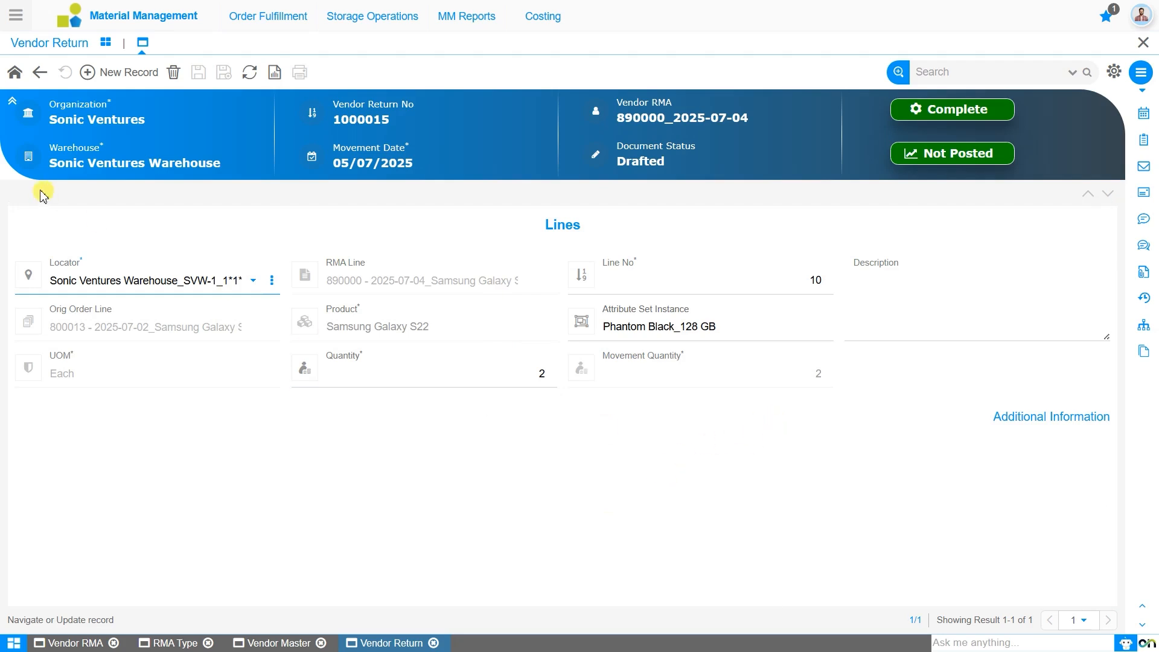
pyautogui.click(17, 75)
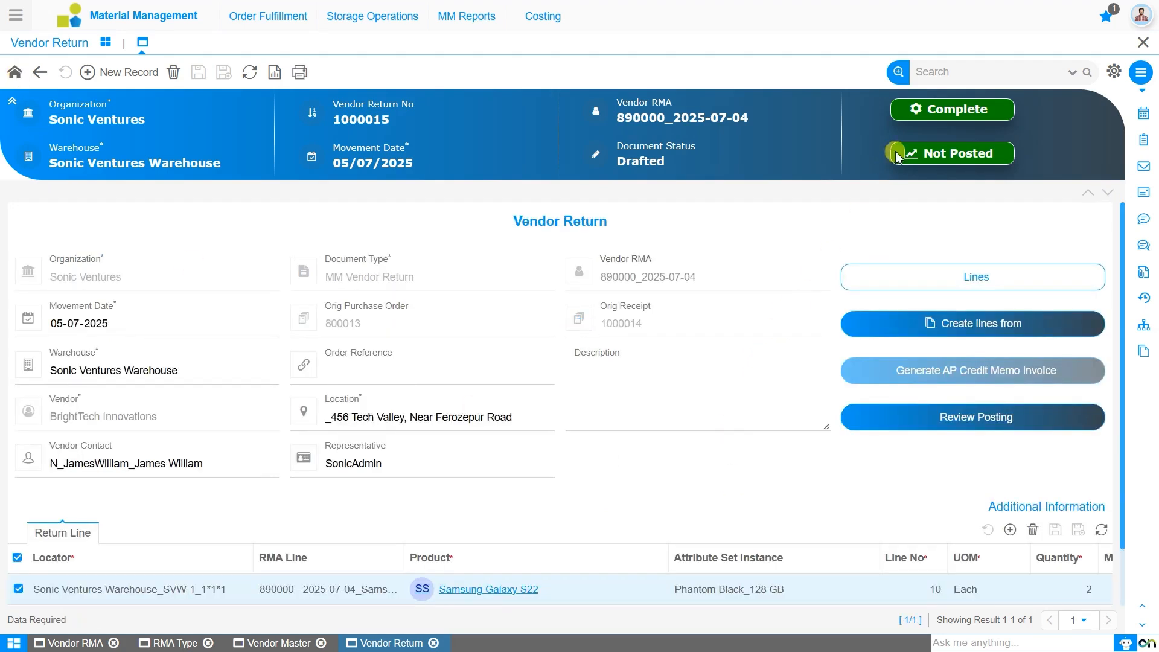
pyautogui.click(939, 110)
pyautogui.click(605, 373)
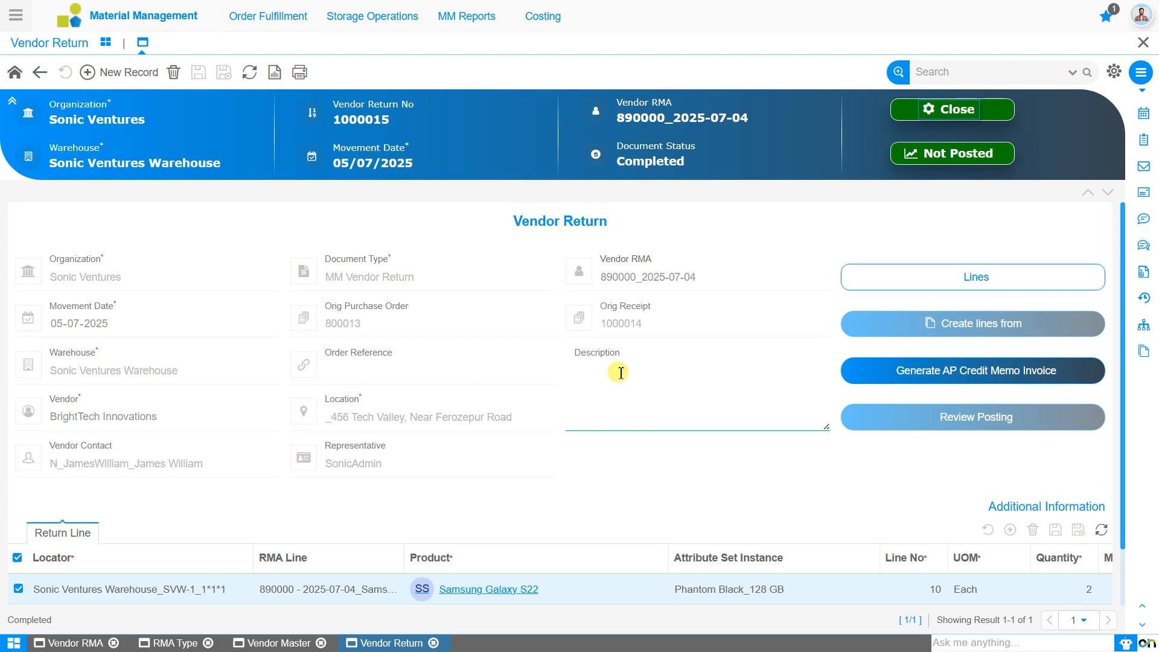
# Generate an AP credit memo invoice with invoice document number APC1000015 and document type AP CreditMemo, leaving GenerateCharges unticked.
pyautogui.click(907, 386)
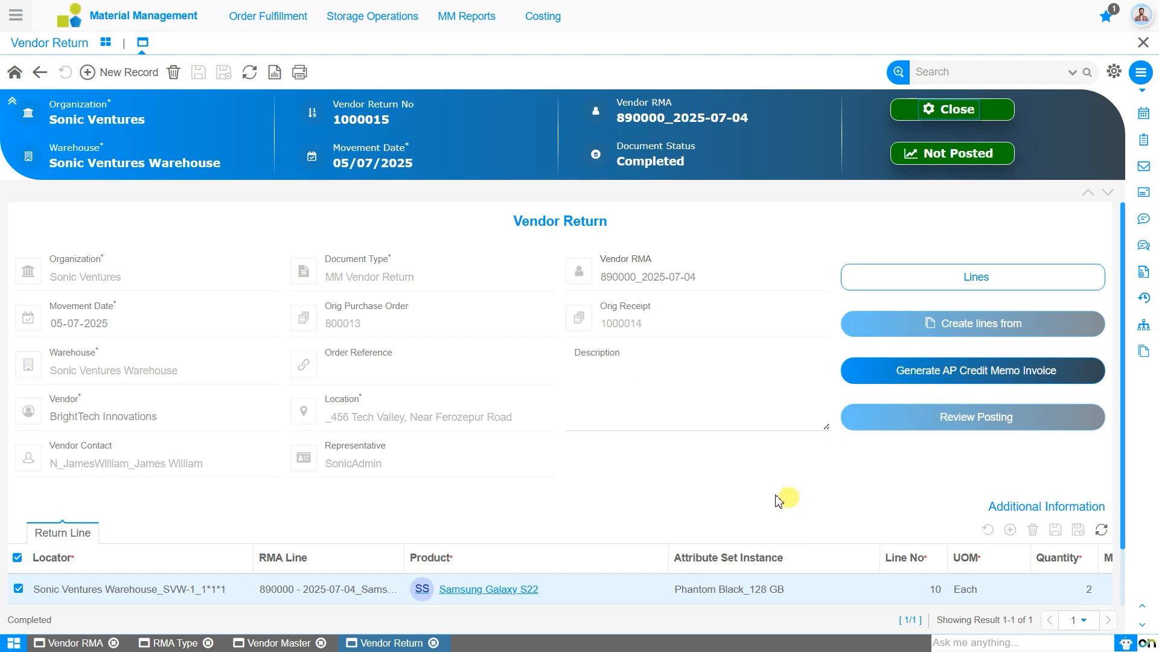
pyautogui.click(913, 372)
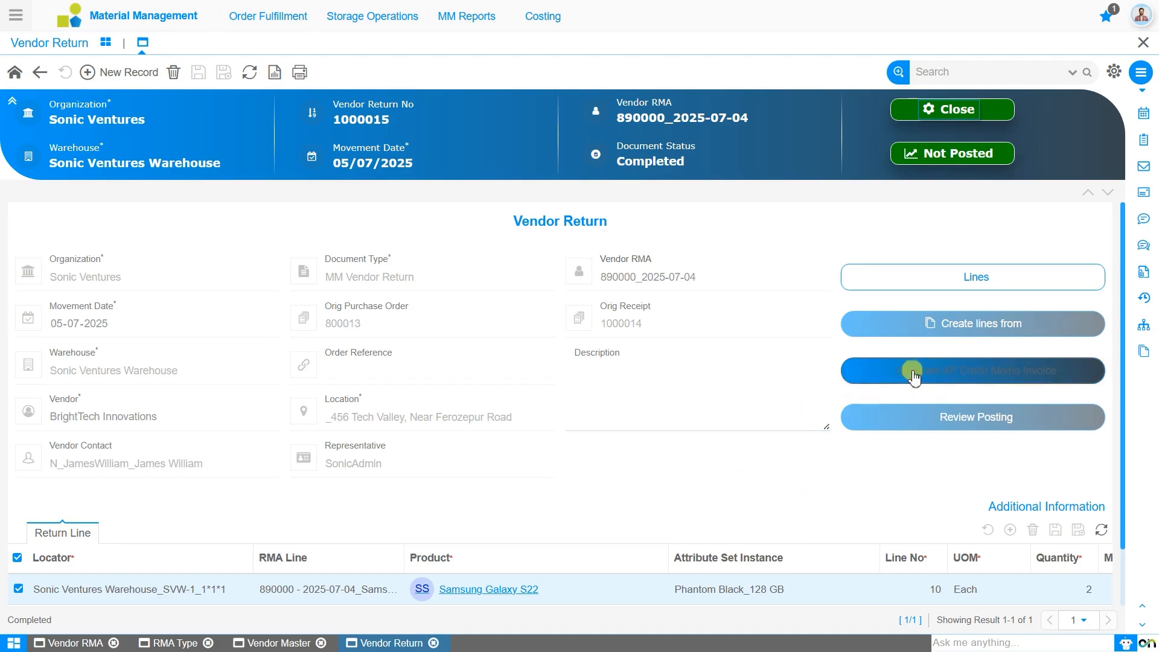
pyautogui.click(1005, 386)
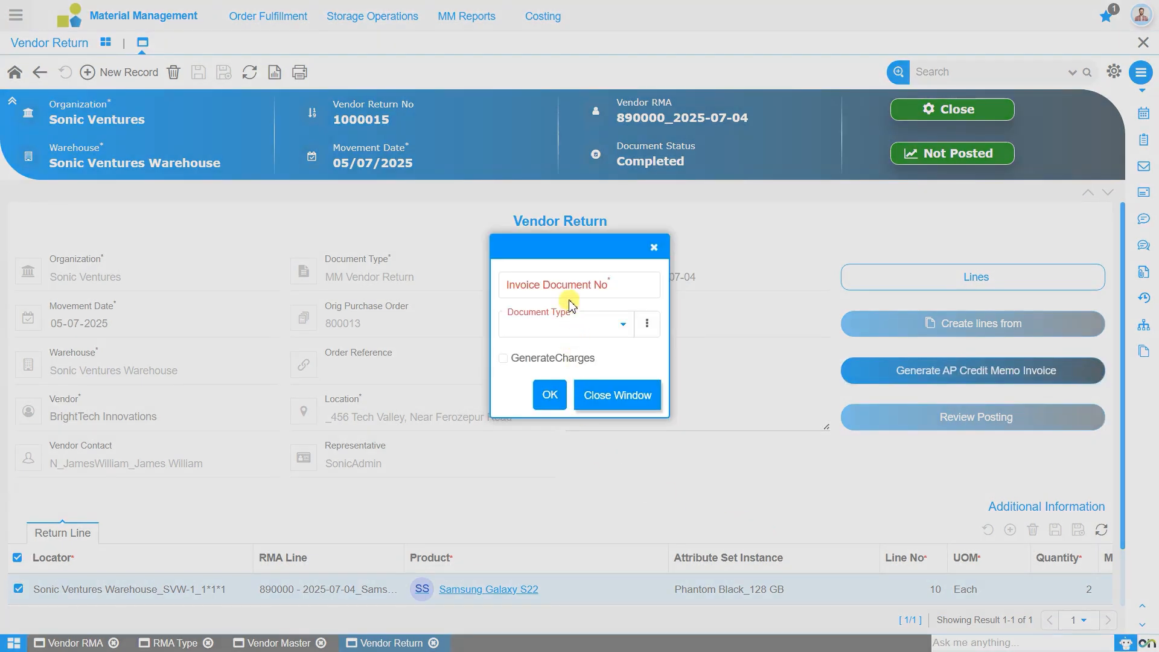
pyautogui.click(569, 291)
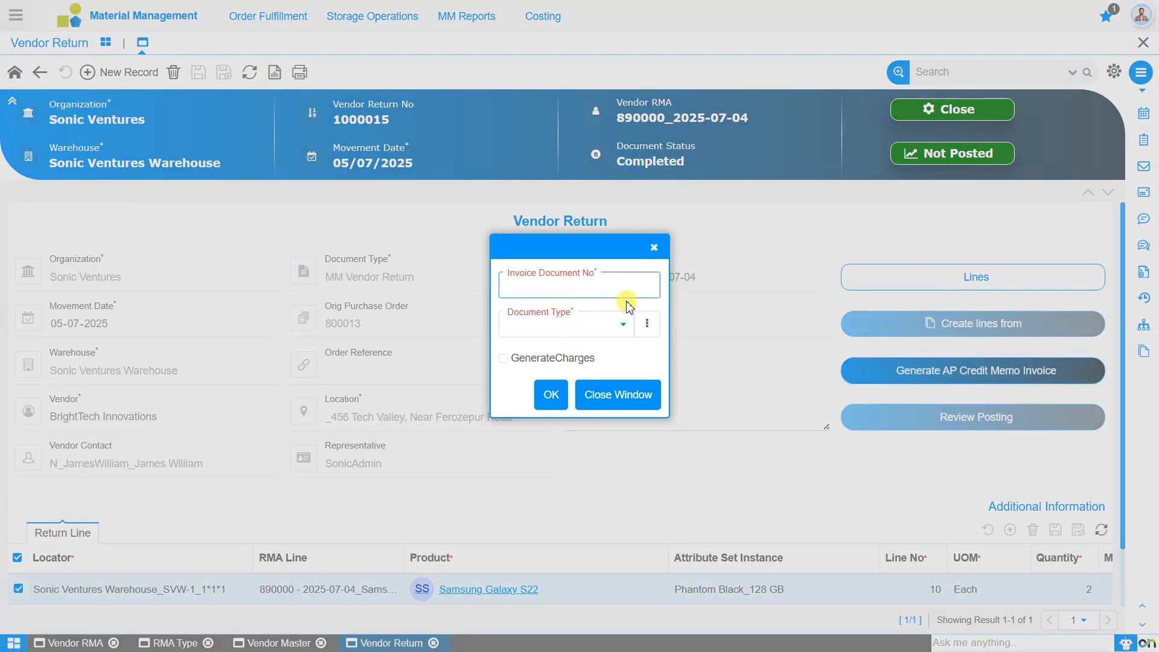
pyautogui.write('APC1000015')
pyautogui.click(603, 329)
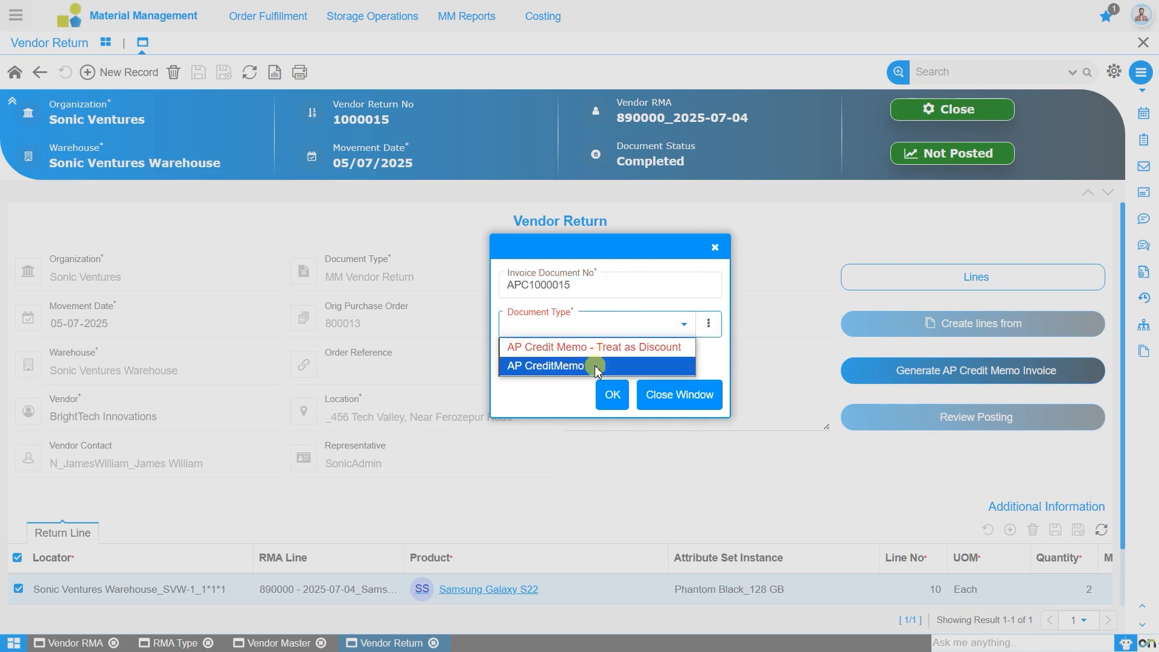
pyautogui.click(597, 365)
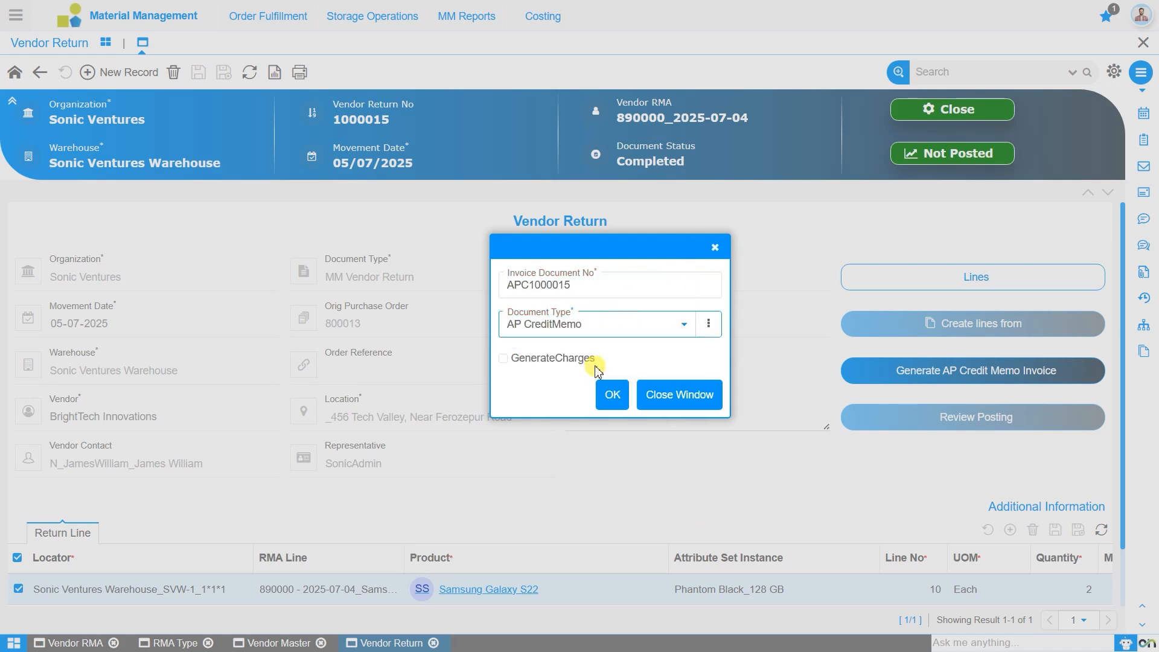
pyautogui.click(610, 335)
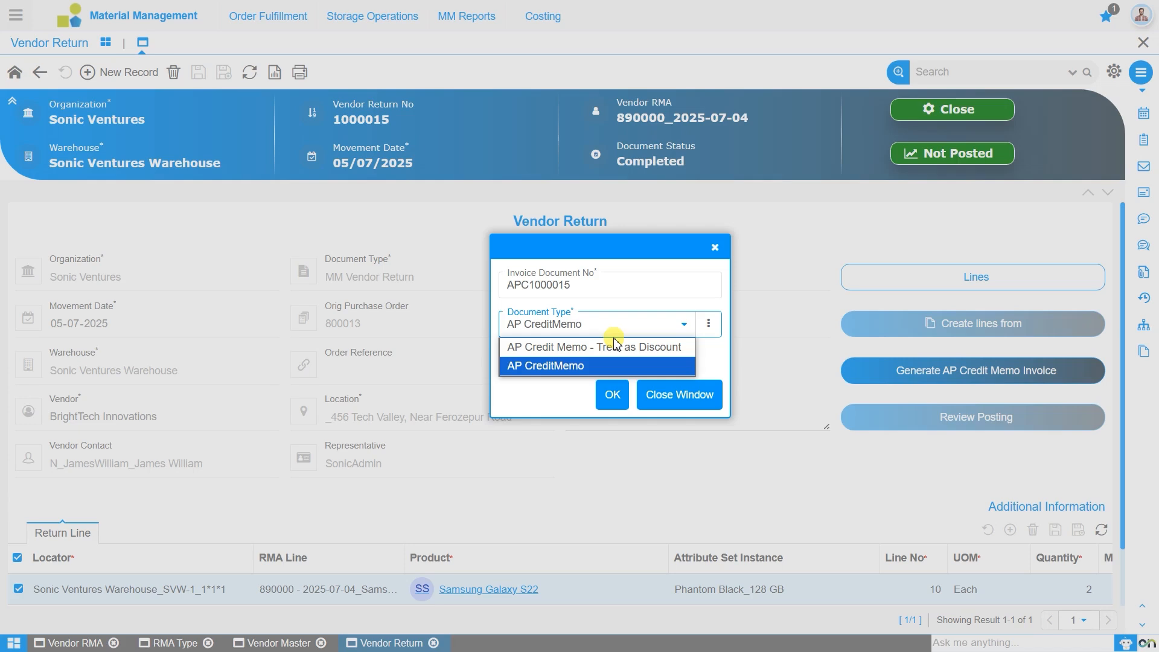
pyautogui.click(615, 339)
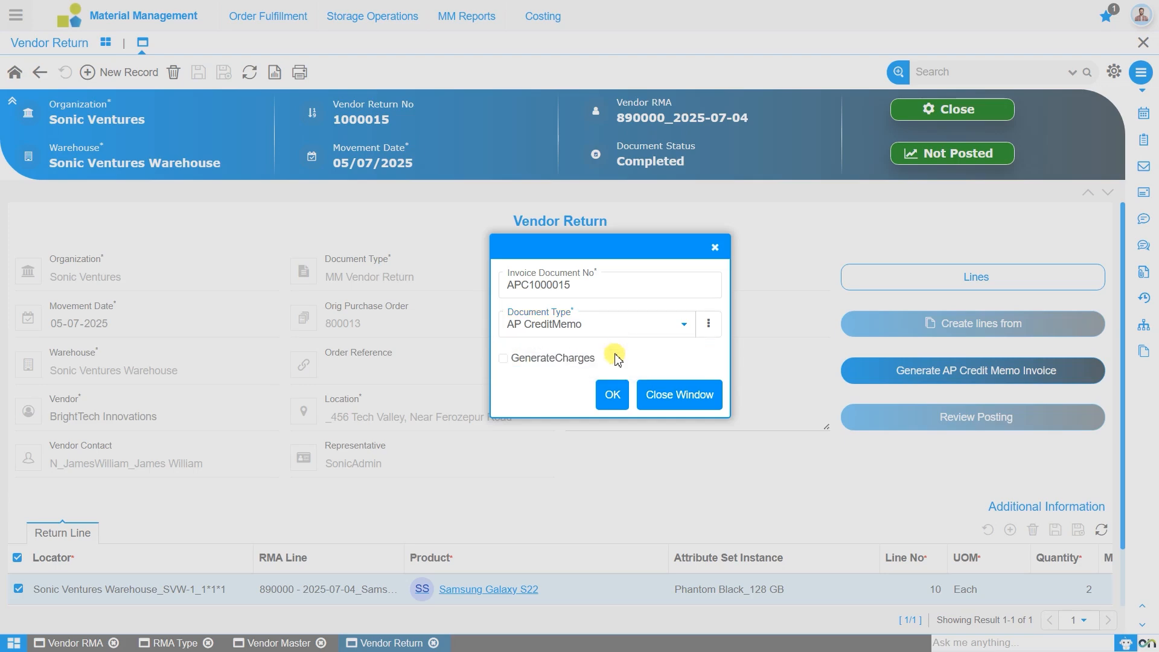
pyautogui.click(617, 397)
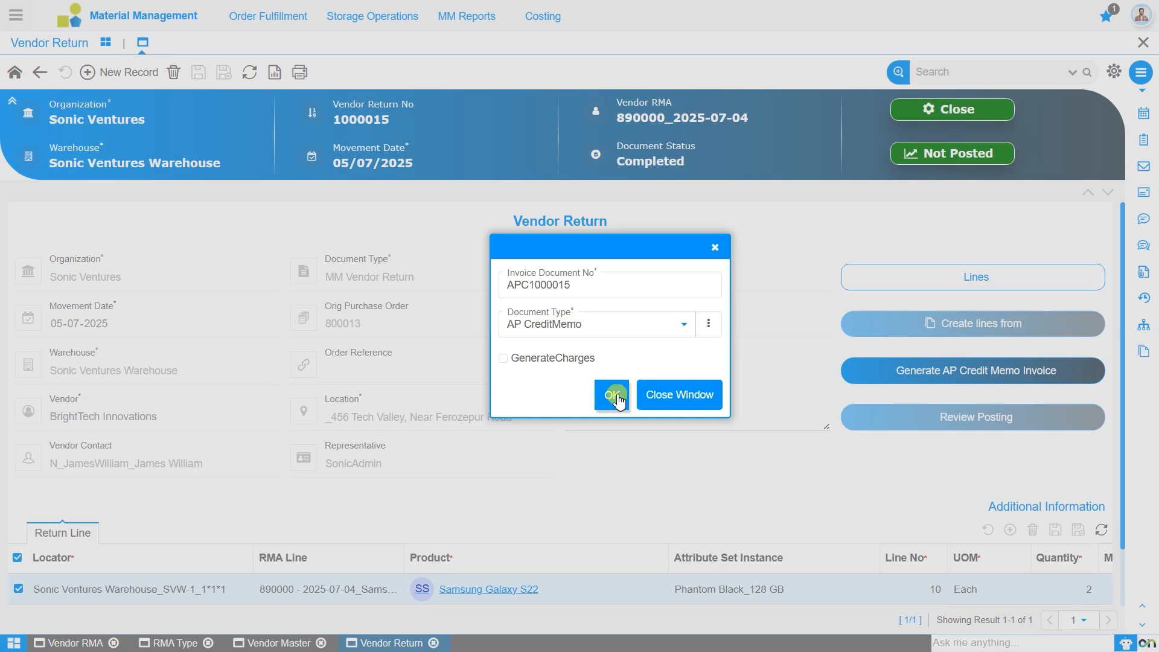
pyautogui.click(613, 395)
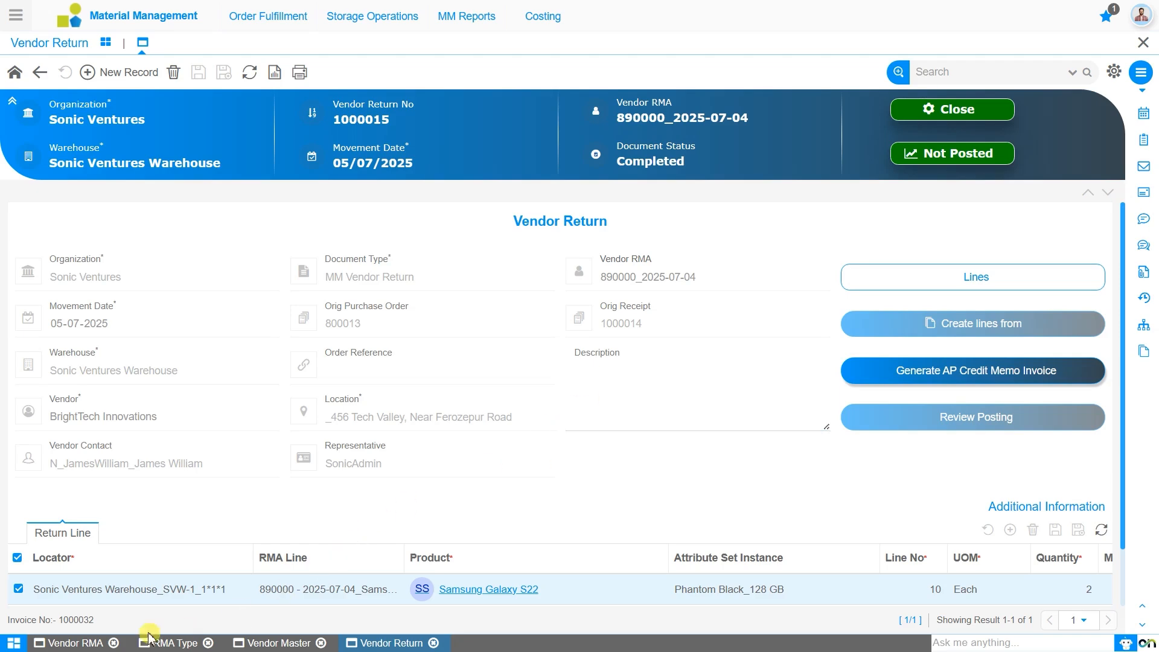
# Copy the generated invoice's number from the Vendor Return status message.
pyautogui.doubleClick(78, 620)
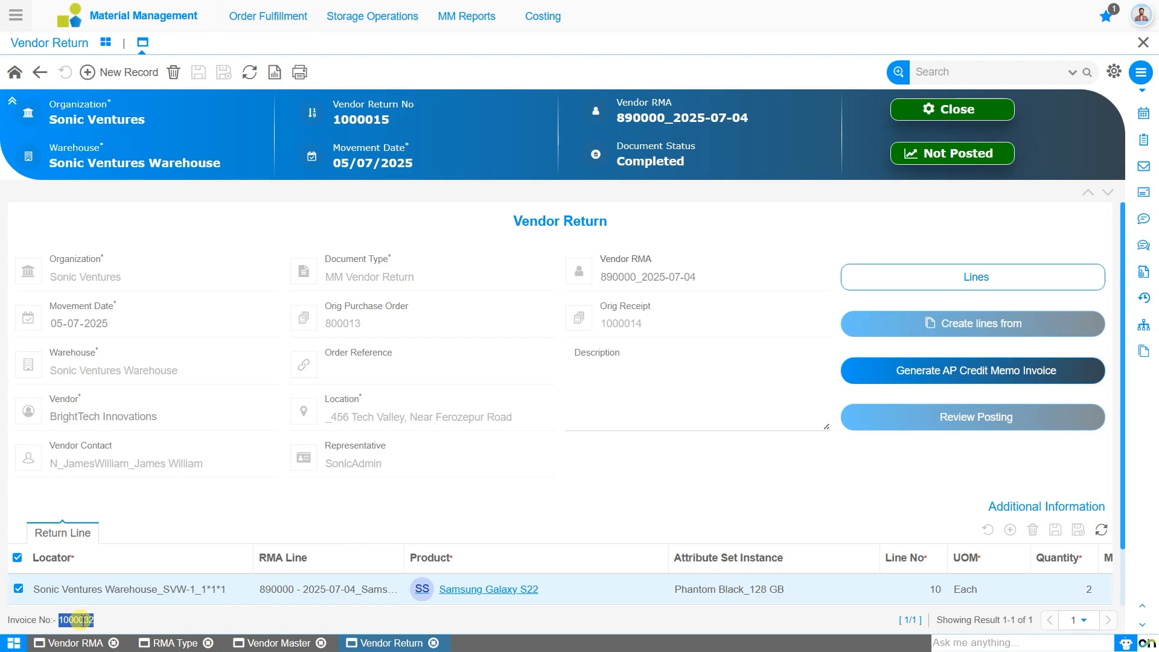
pyautogui.rightClick(77, 621)
pyautogui.click(161, 461)
# Go to AP Invoice in Financial Management's Accounts Payables and open the BrightTech Innovations AP CreditMemo record from the invoice list.
pyautogui.click(17, 15)
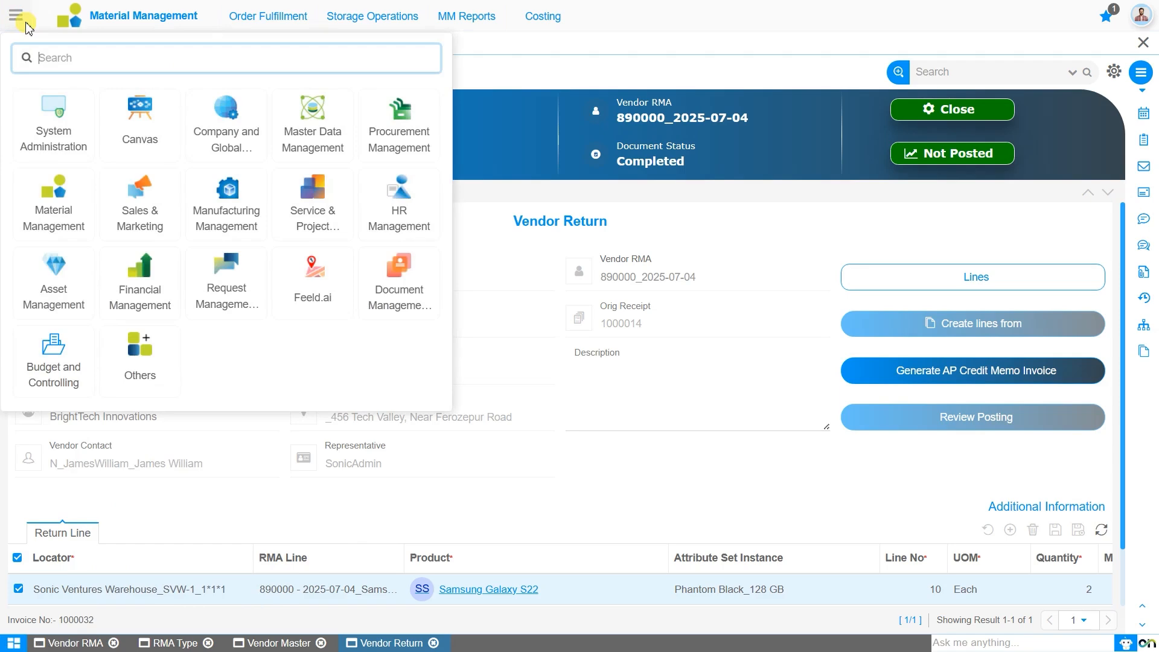
pyautogui.write('ap i')
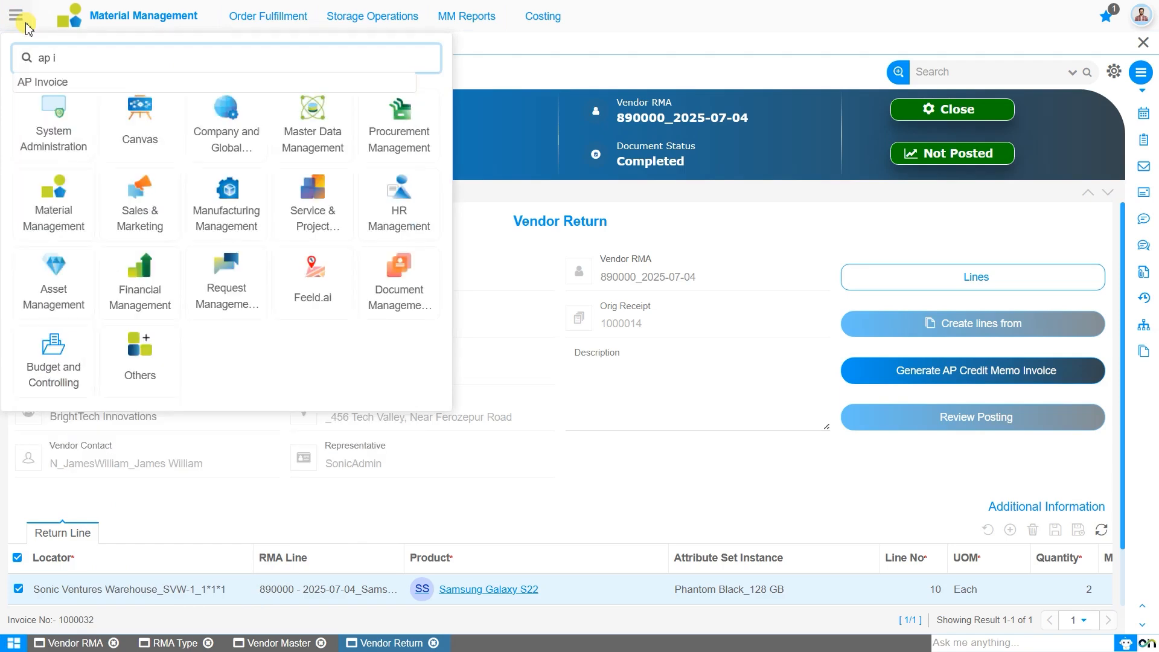
pyautogui.press('BackSpace')
pyautogui.press('BackSpace')
pyautogui.press('BackSpace')
pyautogui.click(128, 297)
pyautogui.click(264, 20)
pyautogui.click(81, 59)
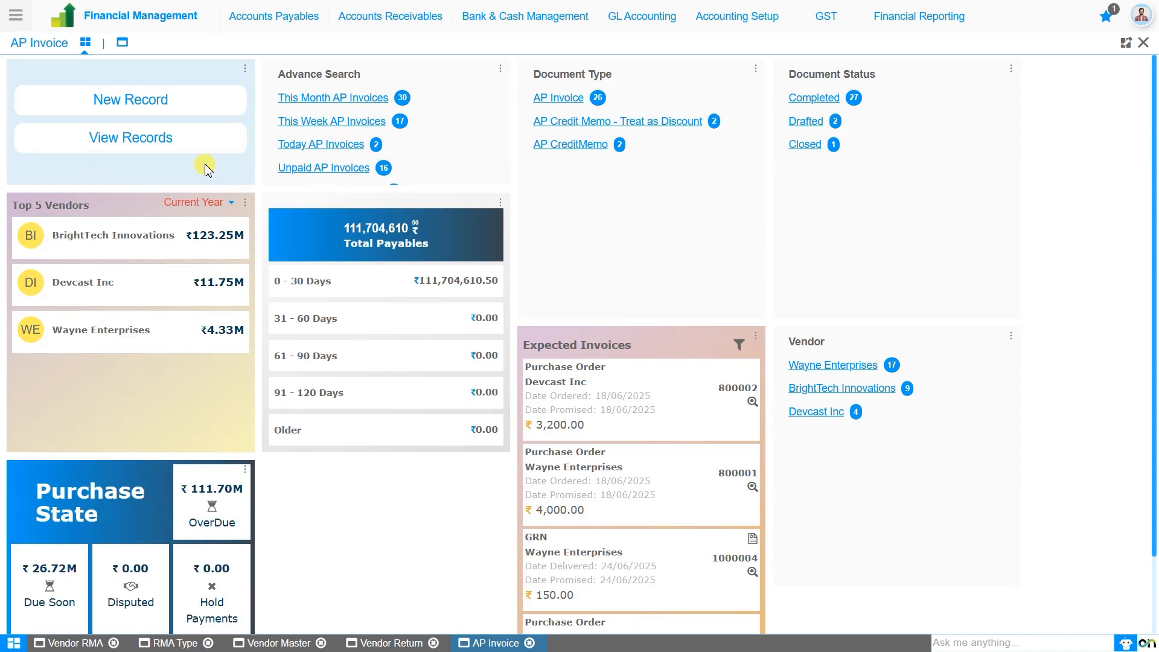
pyautogui.click(175, 150)
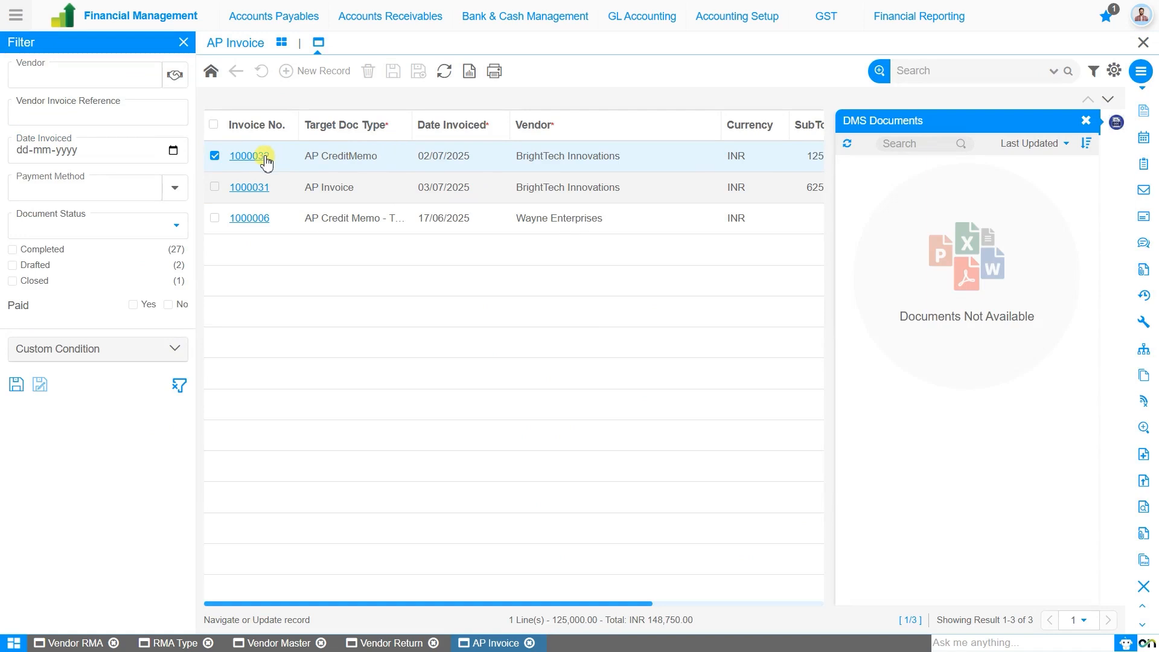
pyautogui.click(265, 158)
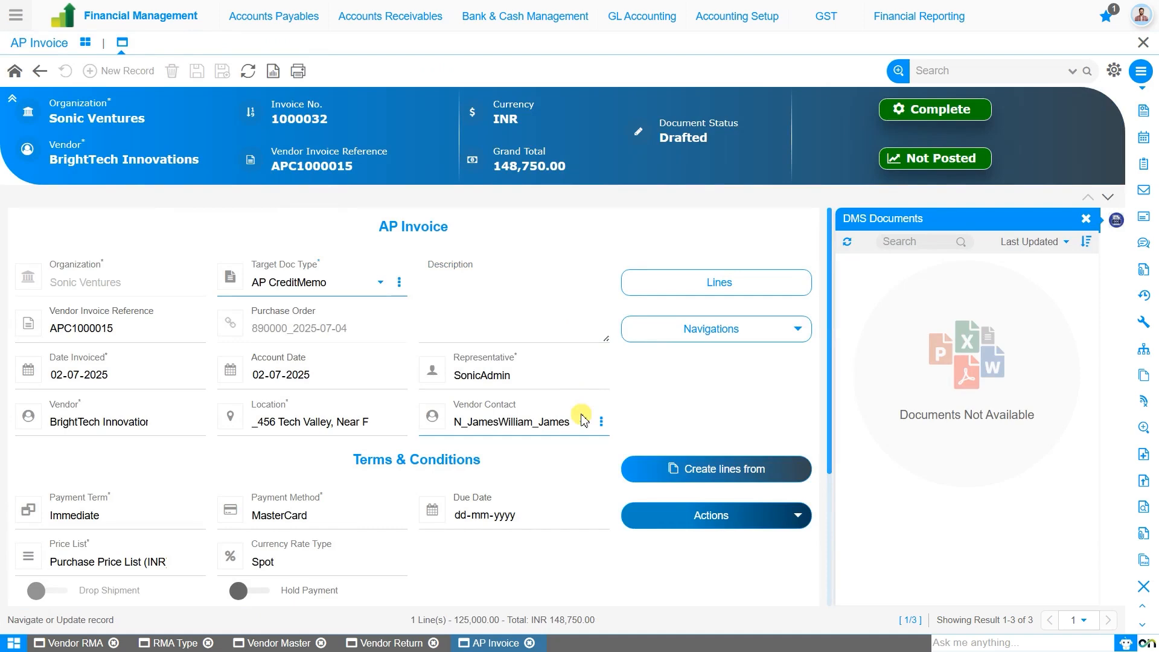
# Close the DMS Documents pane, set both the Date Invoiced and Account Date to 05-07-2025, and save the AP CreditMemo record.
pyautogui.scroll(-3, 583, 418)
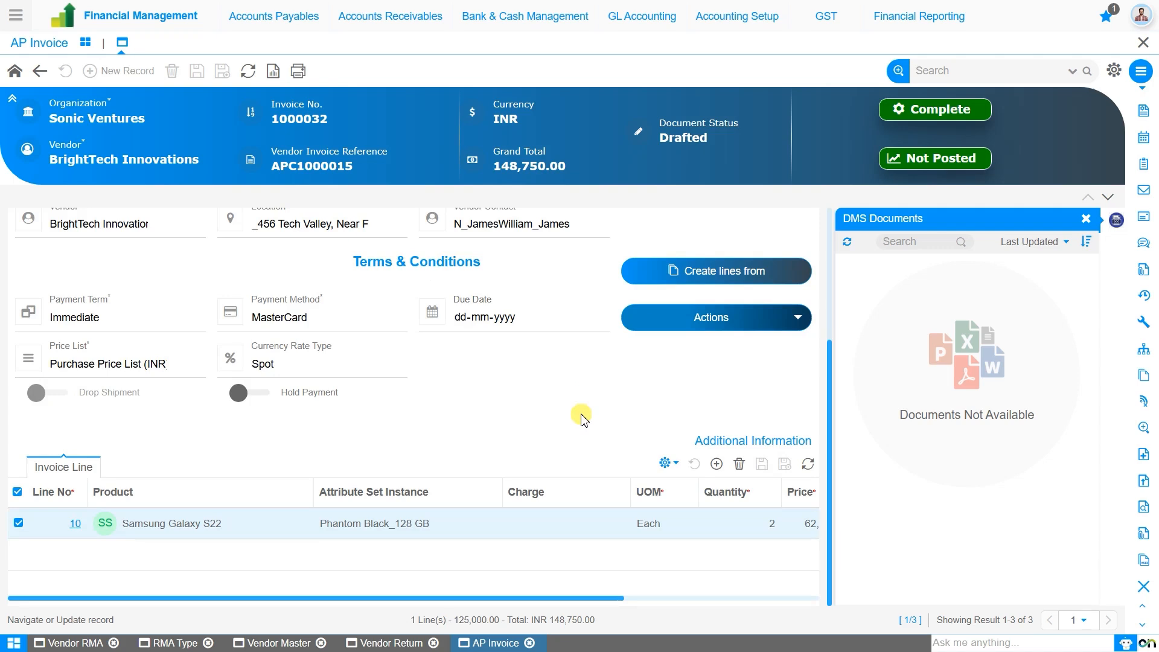
pyautogui.scroll(3, 583, 418)
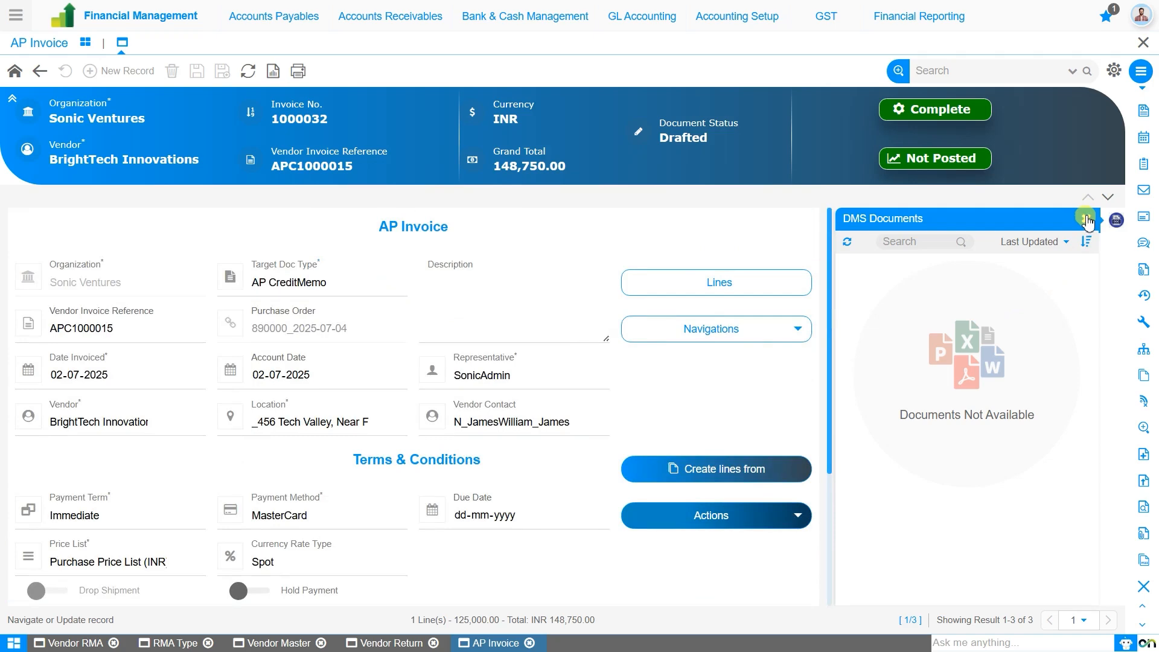
pyautogui.click(1086, 219)
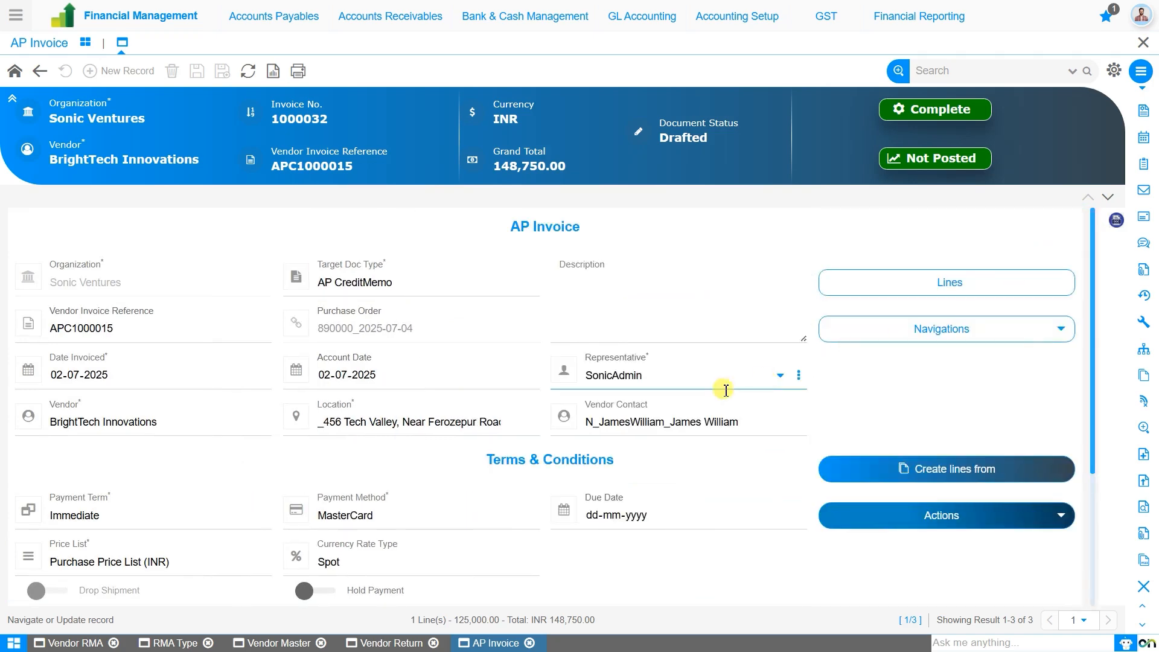
pyautogui.click(55, 379)
pyautogui.write('05')
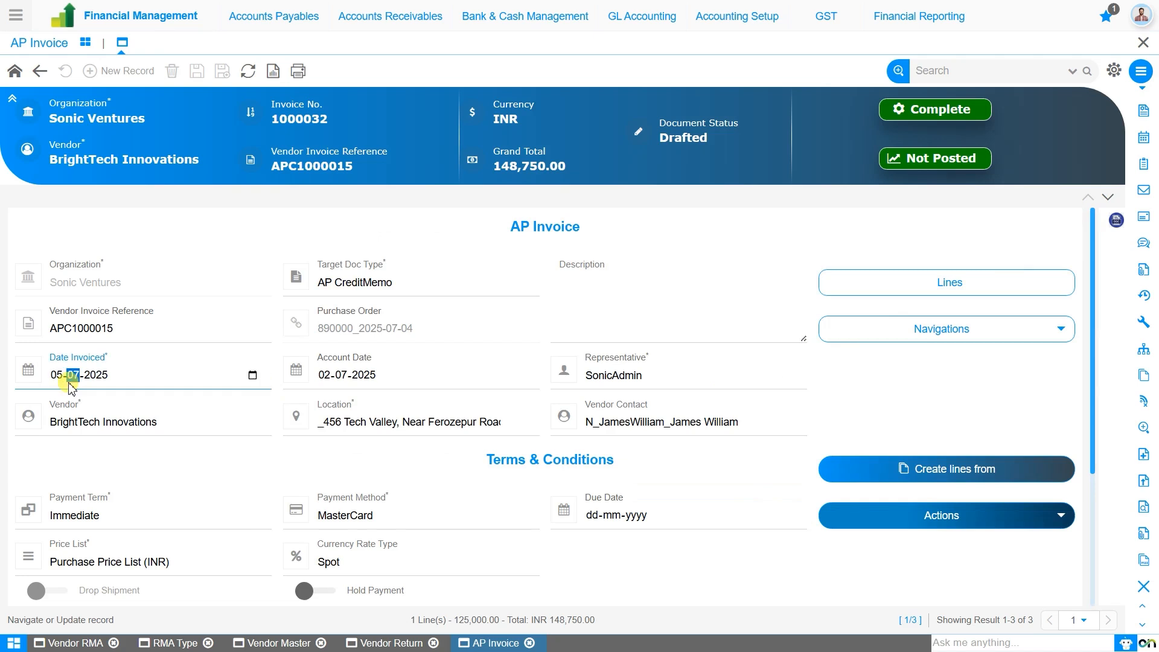
pyautogui.click(325, 376)
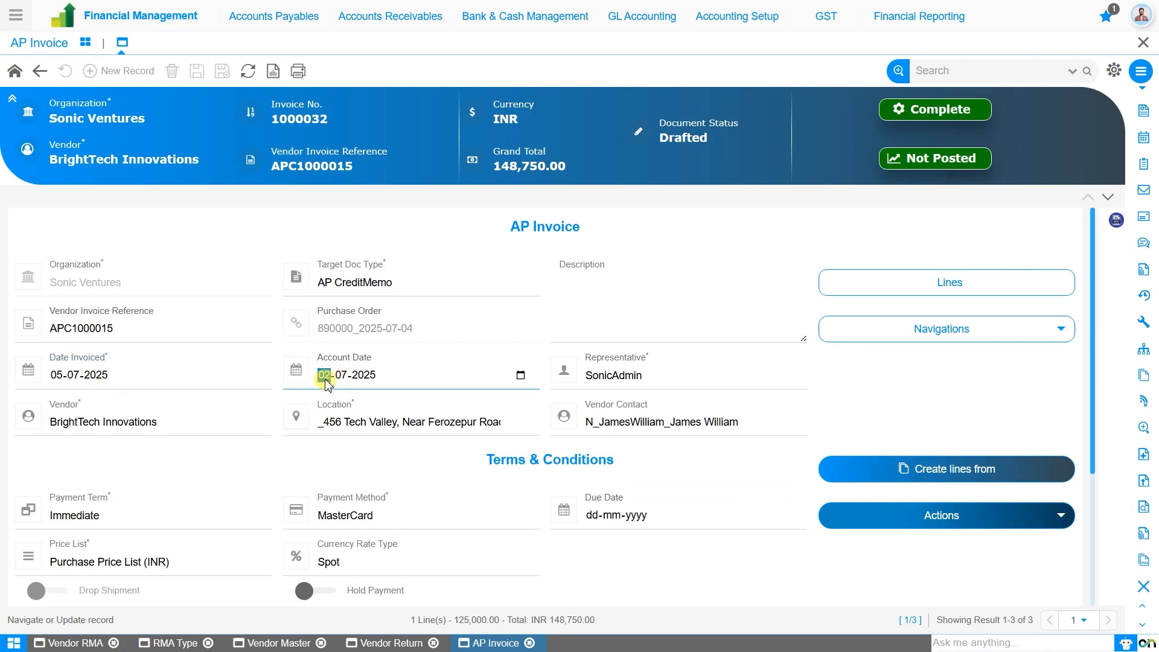
pyautogui.write('05')
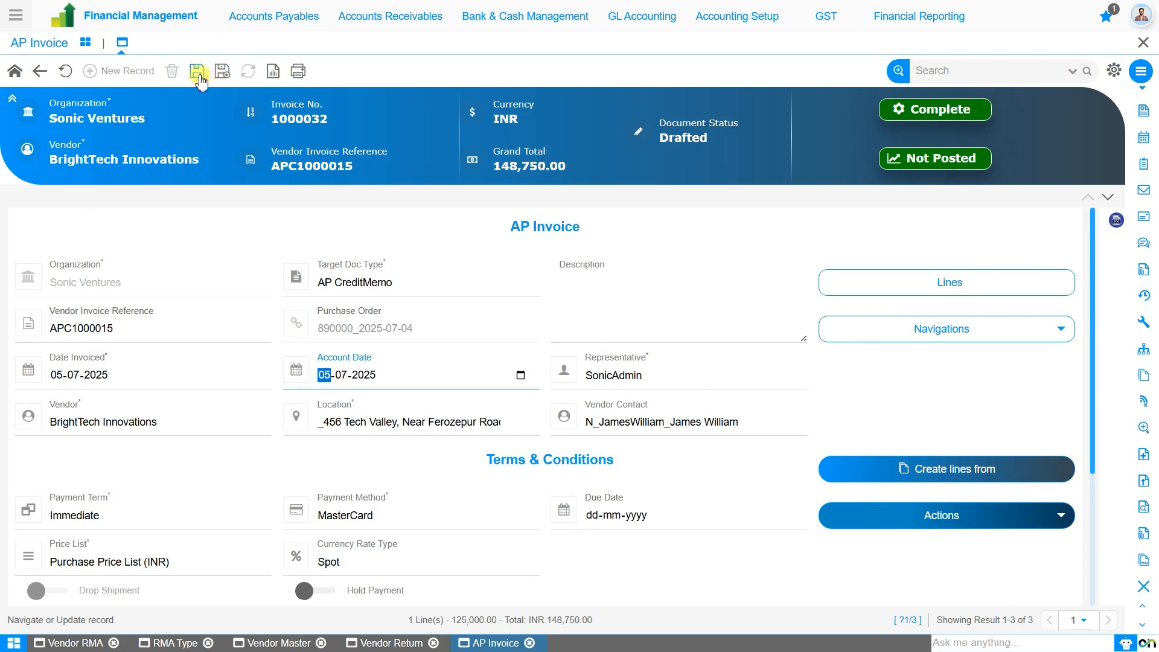
pyautogui.click(197, 72)
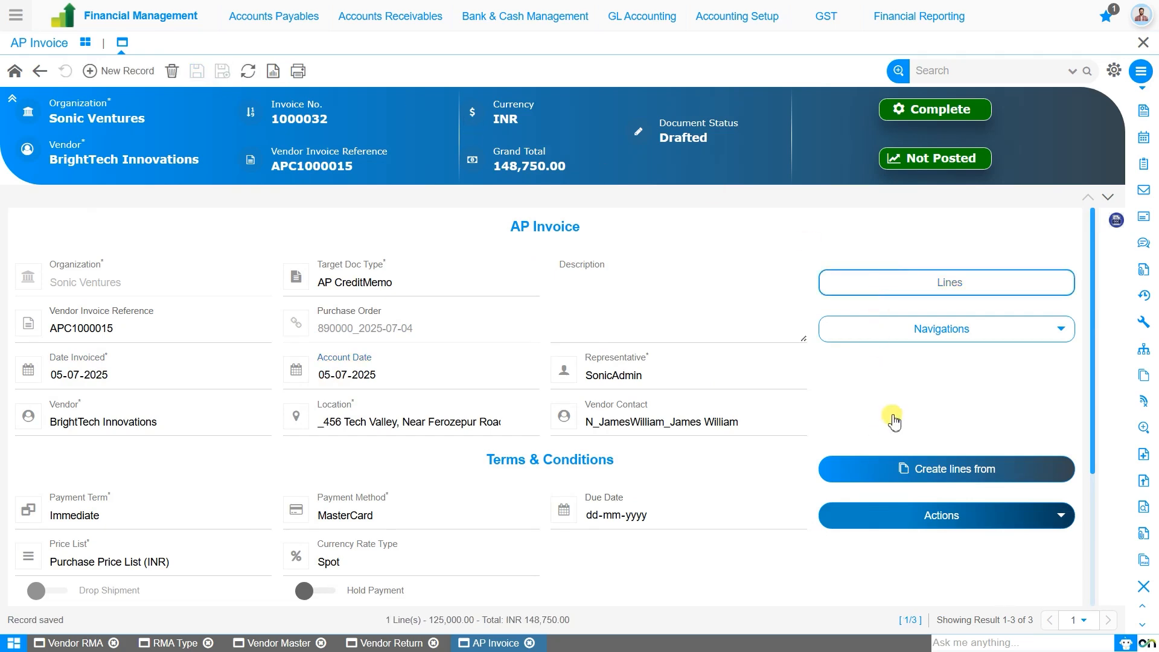
# Complete the AP CreditMemo invoice with the Complete document action and review the invoice record.
pyautogui.click(945, 115)
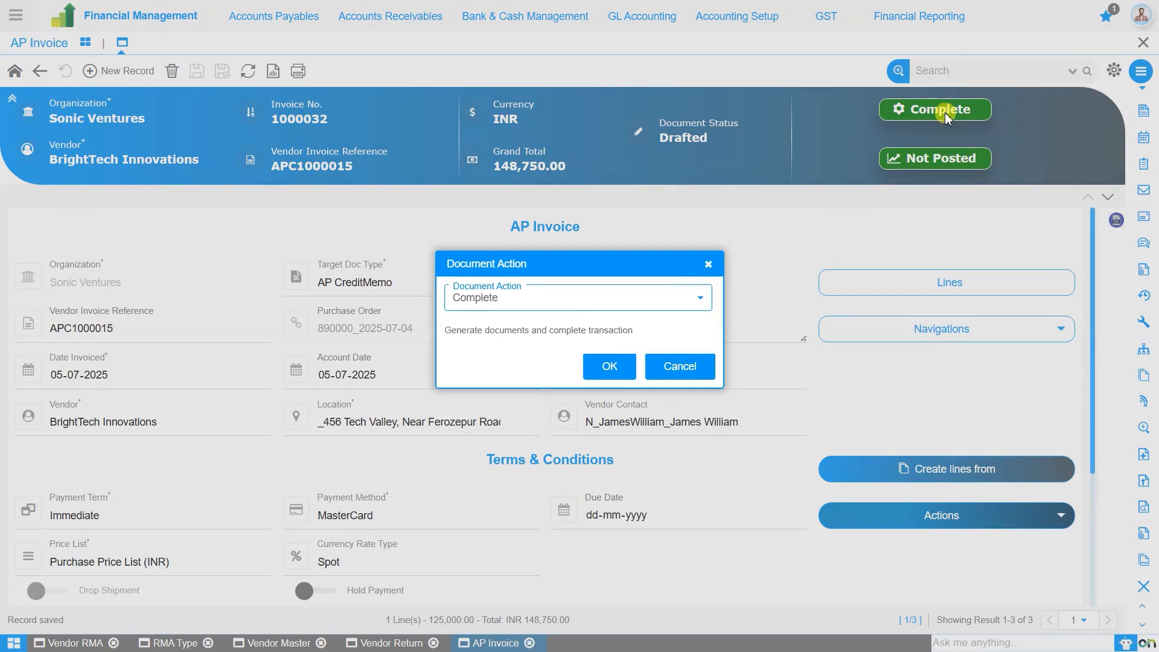
pyautogui.click(623, 367)
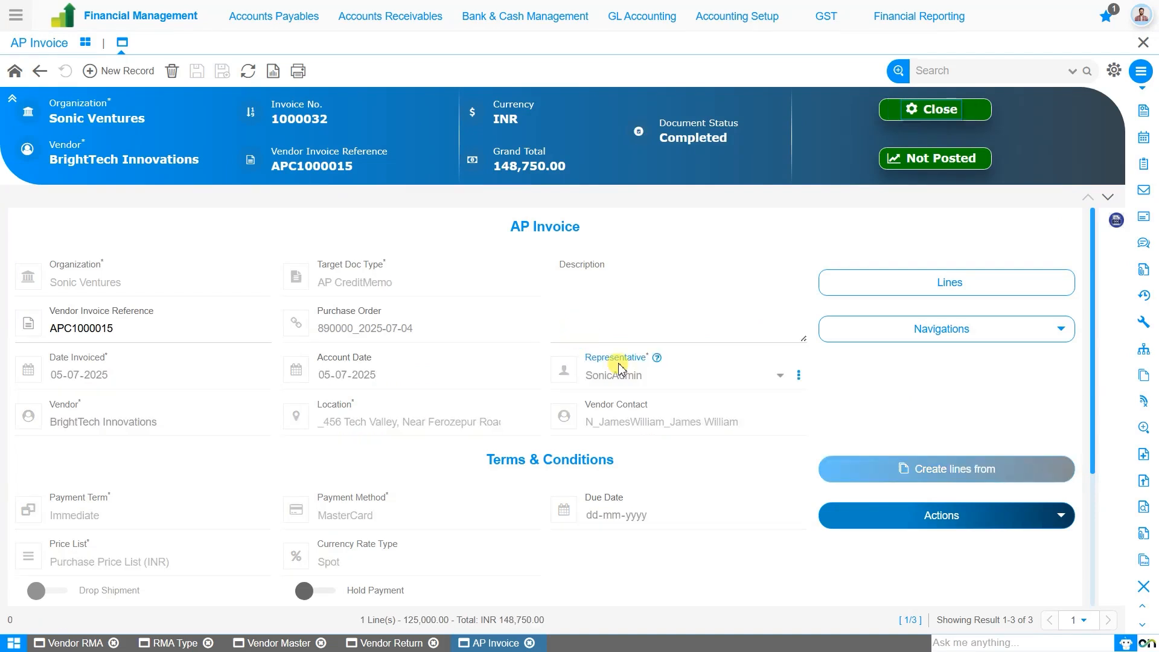
pyautogui.scroll(-3, 622, 367)
pyautogui.scroll(3, 622, 367)
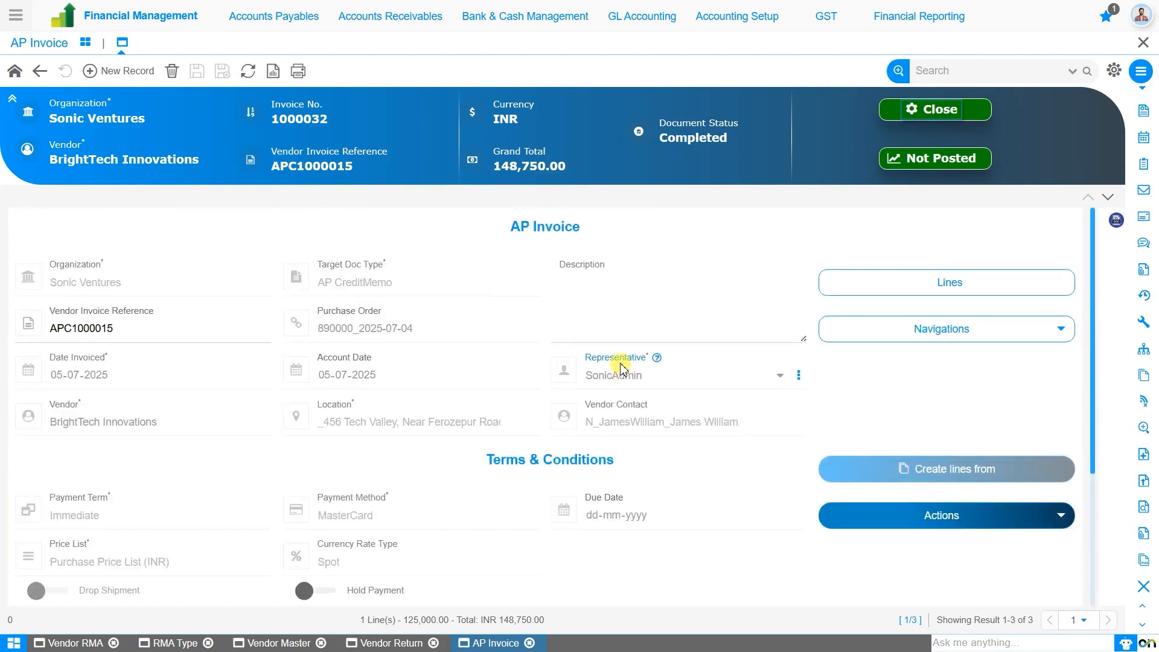